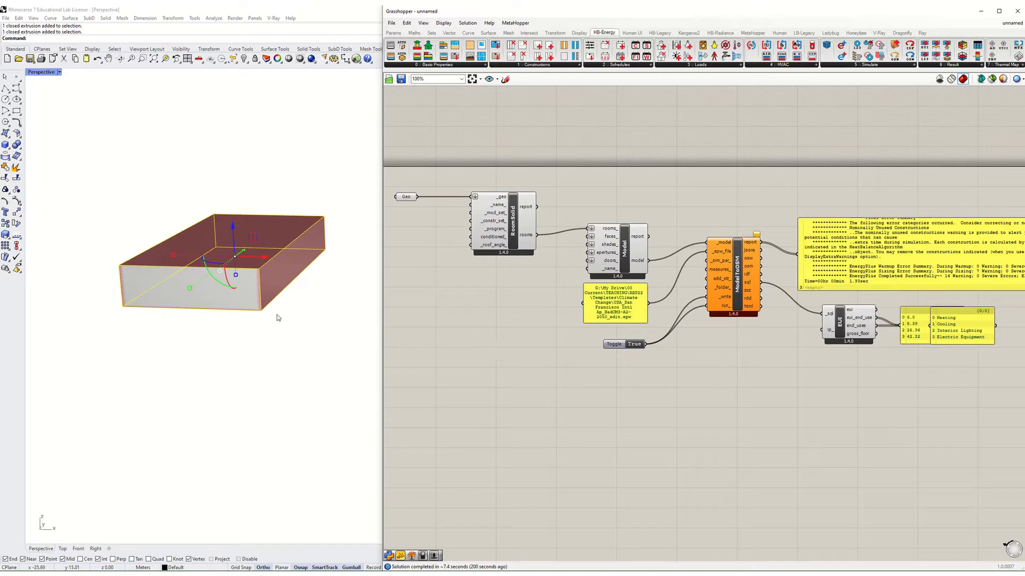
Step: Orbit the Rhino view around the box and pan the canvas to reveal more of the definition
{"action": "right_click_drag", "start_coordinate": [276, 316], "coordinate": [272, 320]}
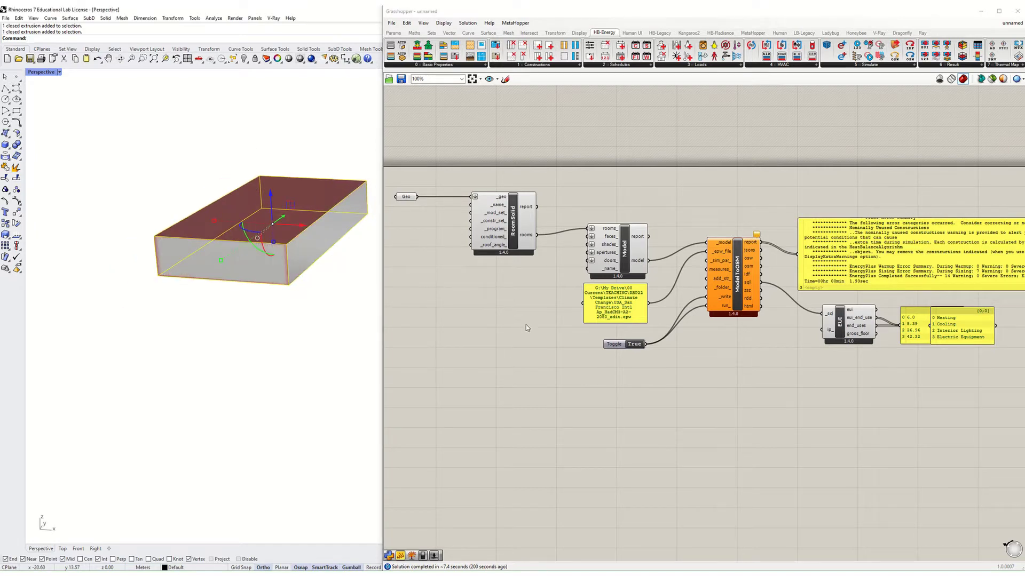
{"action": "right_click_drag", "start_coordinate": [521, 319], "coordinate": [576, 313]}
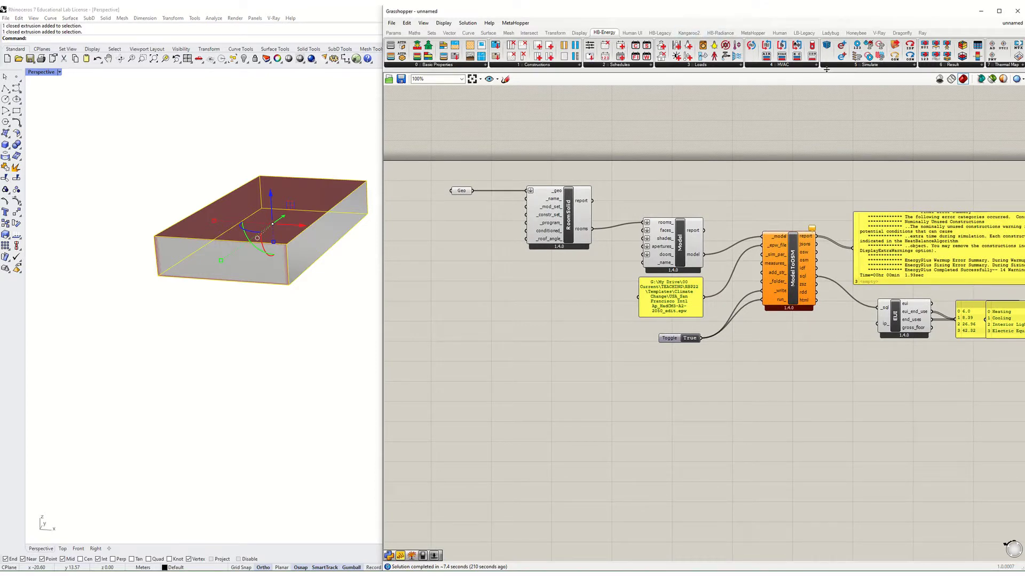
Step: Place an HB Apertures by Ratio component from Honeybee's Create group below RoomSolid
{"action": "left_click", "coordinate": [476, 66]}
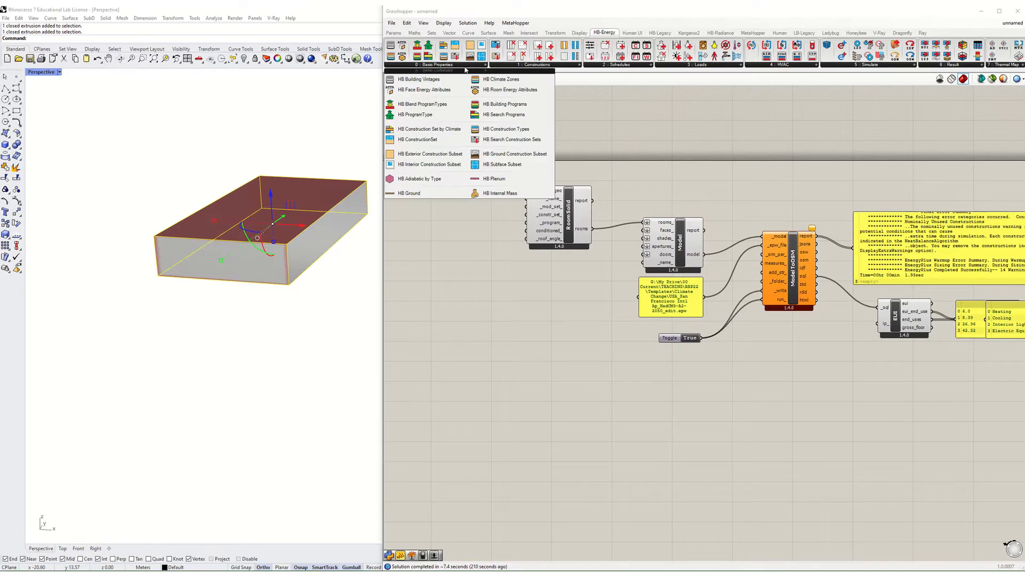
{"action": "left_click", "coordinate": [856, 33]}
{"action": "left_click", "coordinate": [420, 65]}
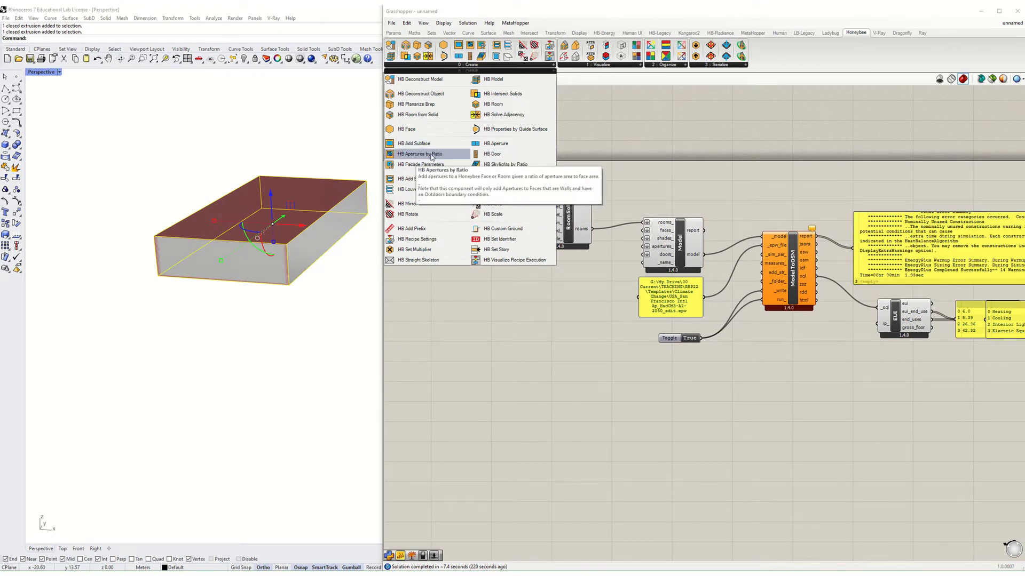
{"action": "left_click_drag", "start_coordinate": [433, 156], "coordinate": [565, 314]}
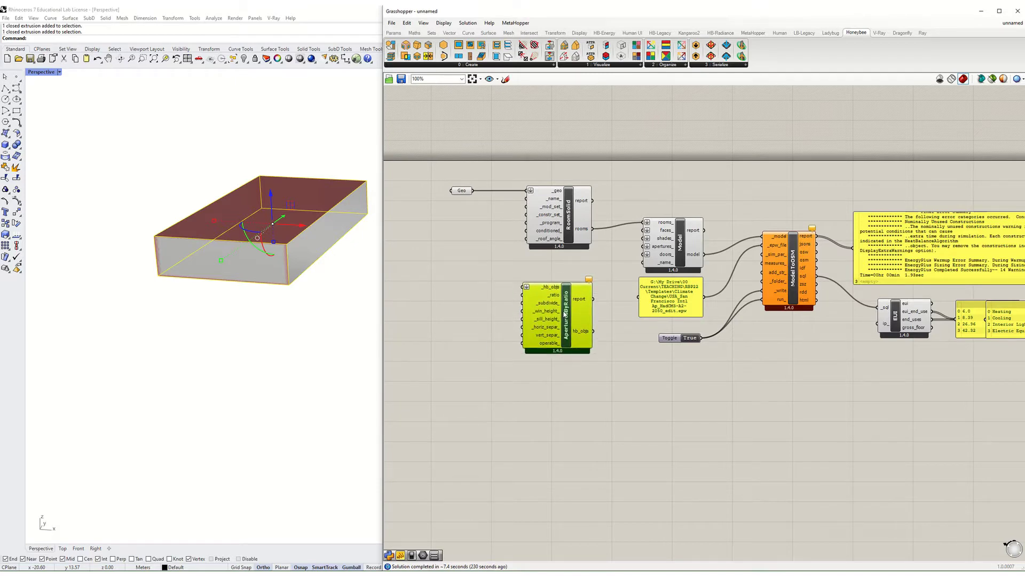
Step: Move Geo and RoomSolid left and wire the room through AperturesByRatio into the Model
{"action": "right_click_drag", "start_coordinate": [544, 258], "coordinate": [592, 258]}
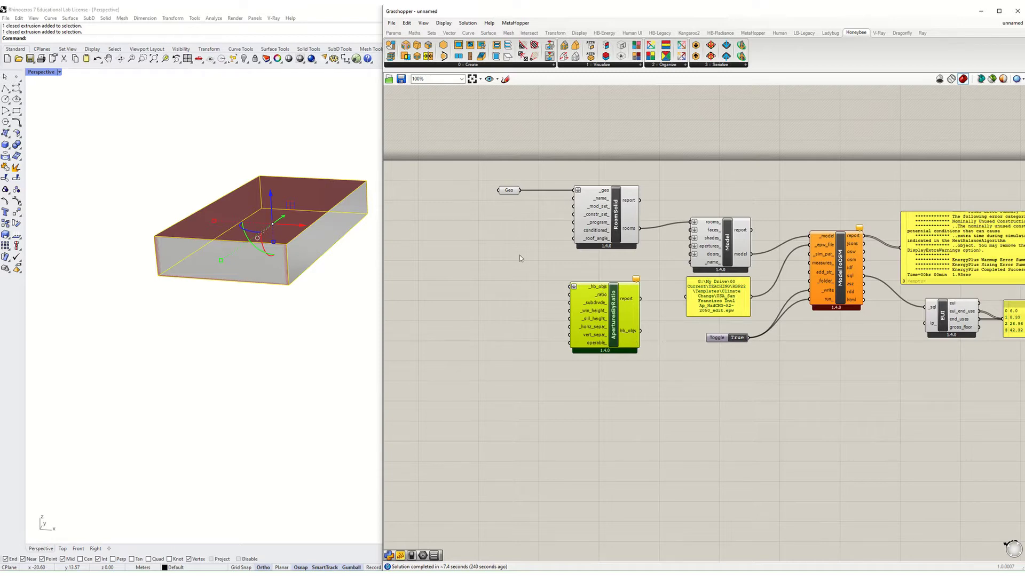
{"action": "left_click_drag", "start_coordinate": [607, 264], "coordinate": [441, 151]}
{"action": "left_click_drag", "start_coordinate": [613, 222], "coordinate": [497, 219]}
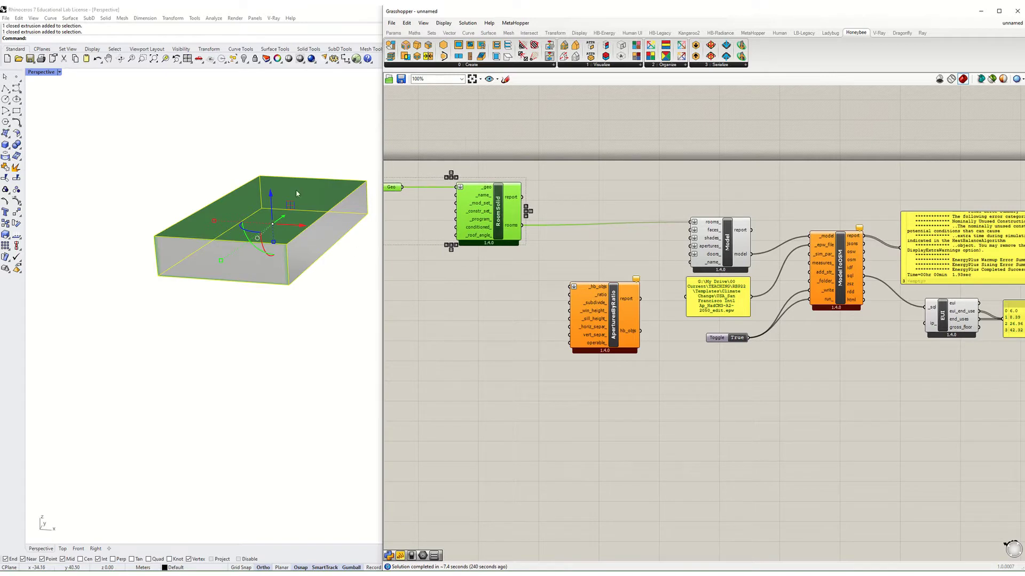
{"action": "right_click_drag", "start_coordinate": [348, 231], "coordinate": [244, 253], "text": "shift"}
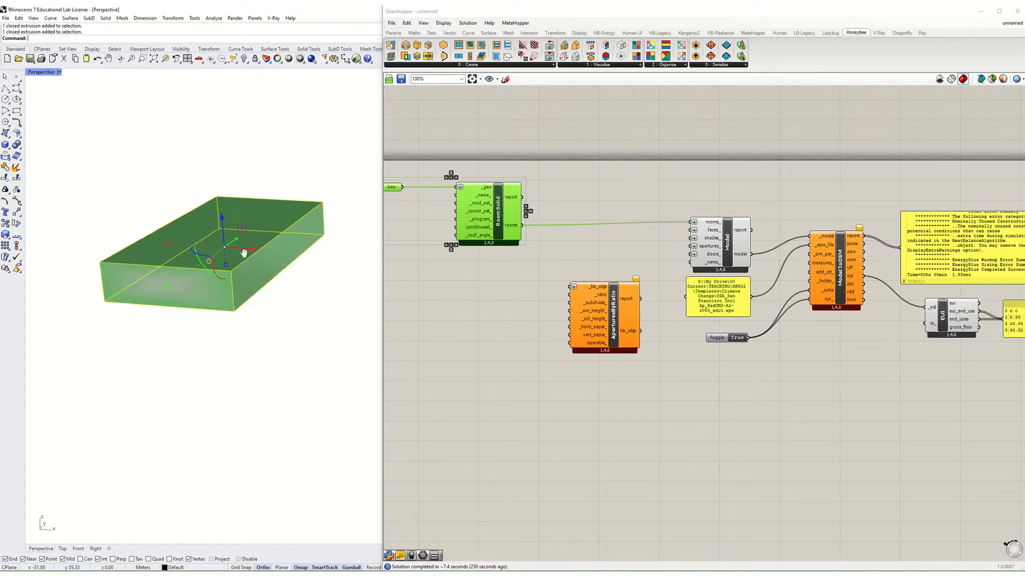
{"action": "left_click", "coordinate": [487, 294]}
{"action": "right_click_drag", "start_coordinate": [520, 286], "coordinate": [558, 286]}
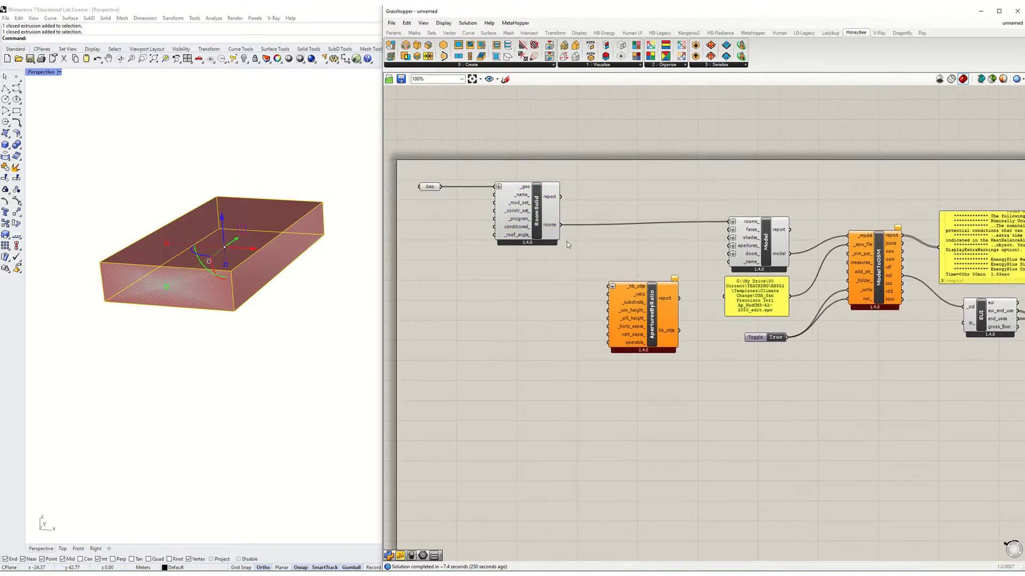
{"action": "left_click_drag", "start_coordinate": [561, 224], "coordinate": [731, 221]}
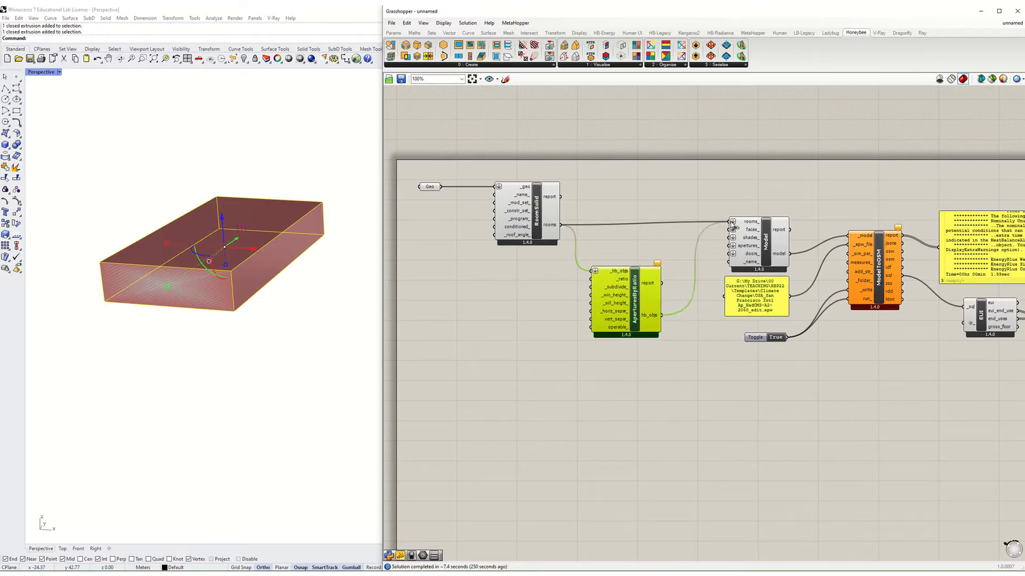
Step: Set the simulation run toggle to False and nudge AperturesByRatio slightly right
{"action": "right_click_drag", "start_coordinate": [707, 347], "coordinate": [638, 341]}
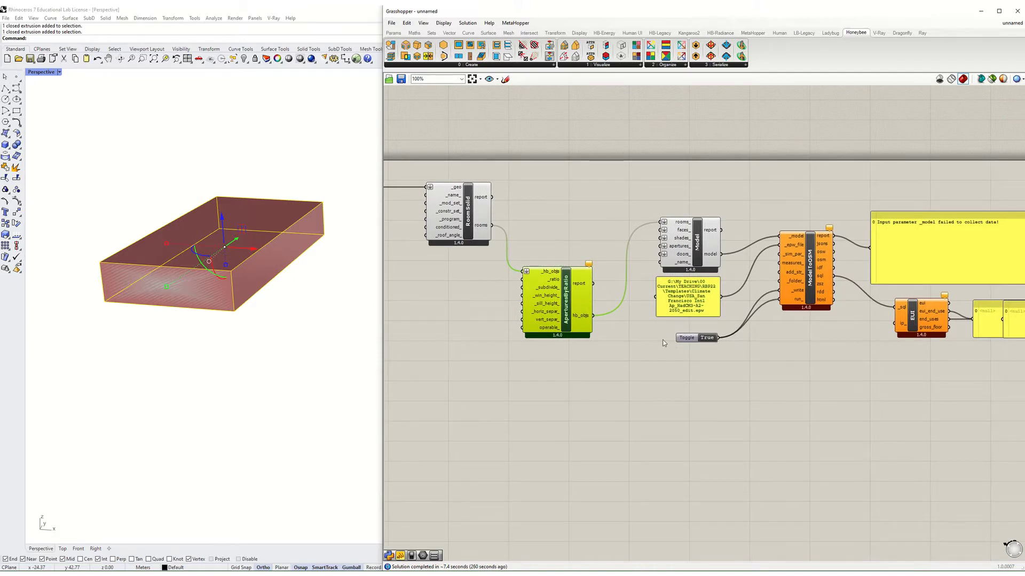
{"action": "left_click", "coordinate": [706, 338]}
{"action": "right_click_drag", "start_coordinate": [612, 340], "coordinate": [677, 345]}
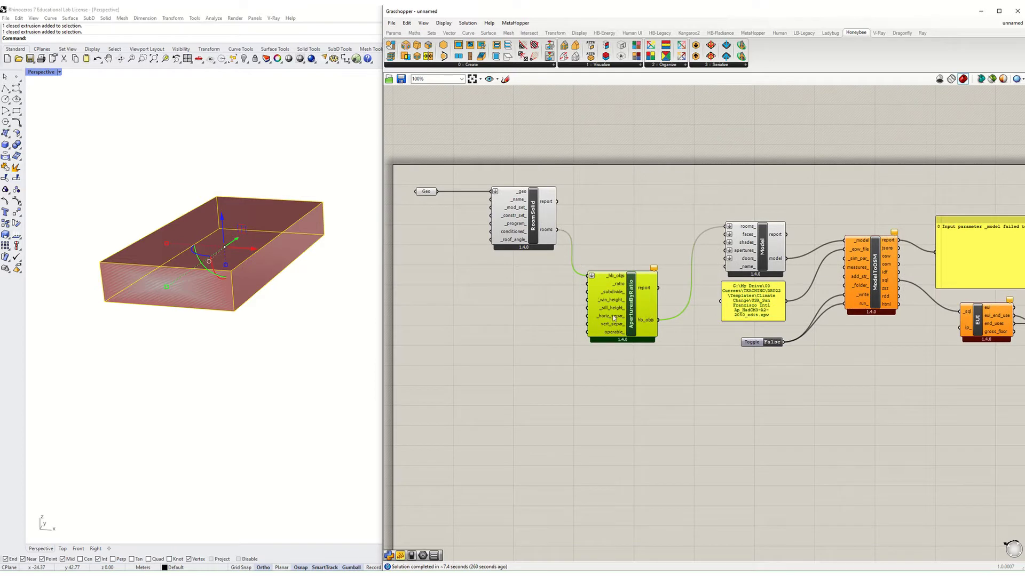
{"action": "left_click_drag", "start_coordinate": [634, 301], "coordinate": [642, 302]}
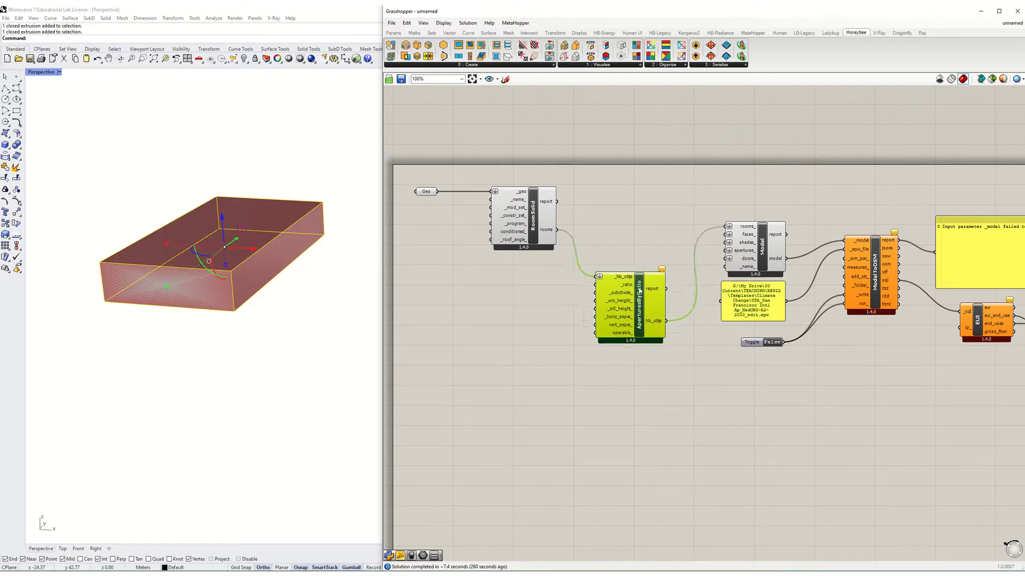
{"action": "right_click_drag", "start_coordinate": [931, 261], "coordinate": [857, 264]}
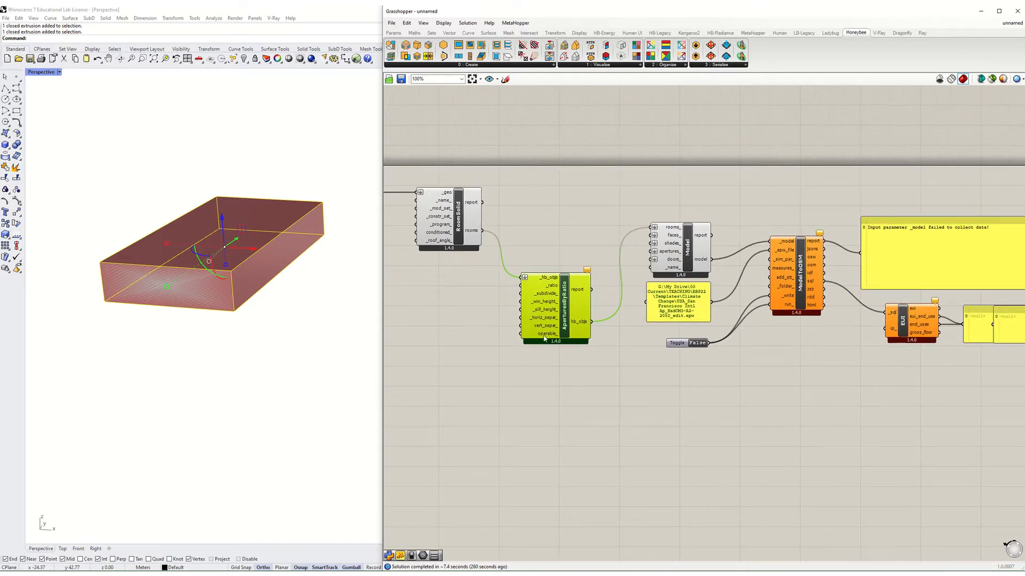
{"action": "right_click_drag", "start_coordinate": [522, 348], "coordinate": [596, 344]}
{"action": "mouse_move", "coordinate": [659, 272]}
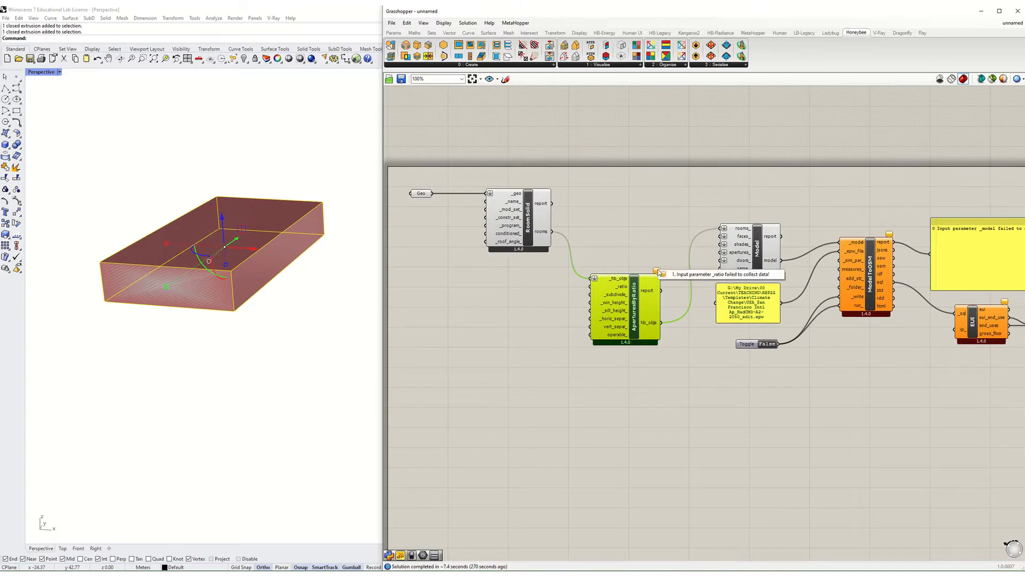
{"action": "left_click", "coordinate": [585, 327]}
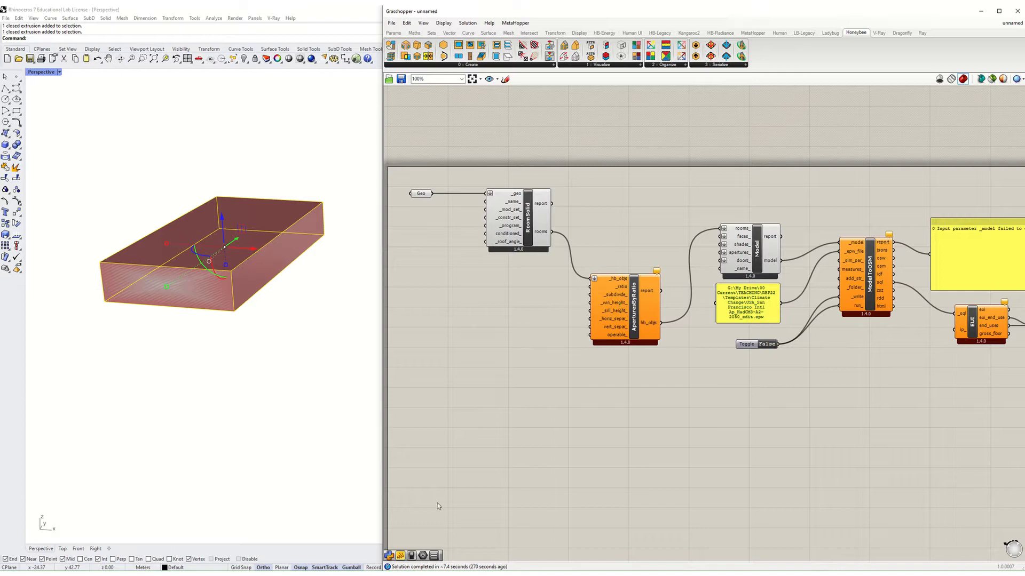
Step: Create a panel with 0, 0.20, 0.40, 0.80 on separate lines and connect it to _ratio
{"action": "left_click_drag", "start_coordinate": [400, 557], "coordinate": [519, 283]}
{"action": "scroll", "coordinate": [542, 281], "scroll_direction": "up", "scroll_amount": 2}
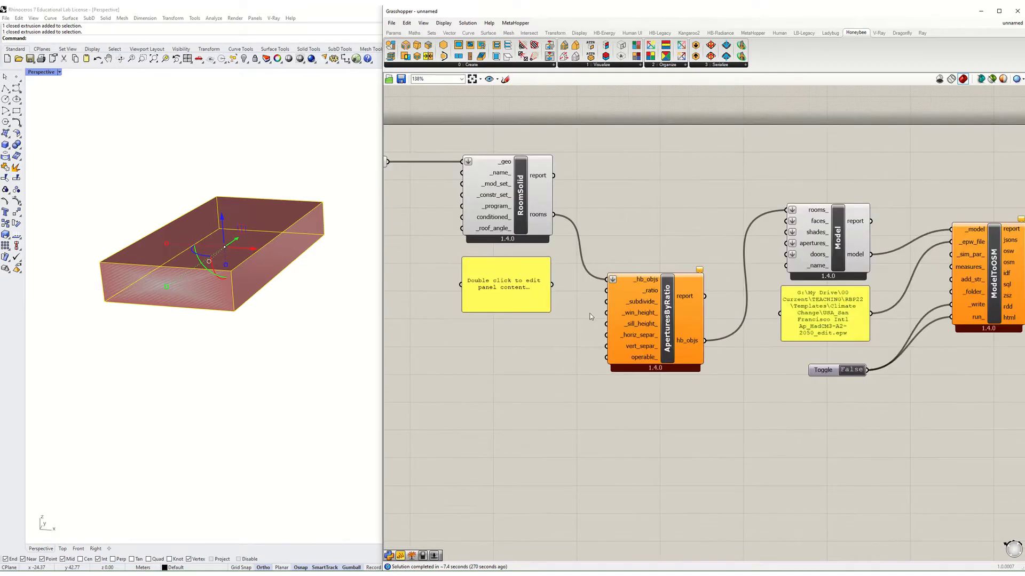
{"action": "double_click", "coordinate": [494, 282]}
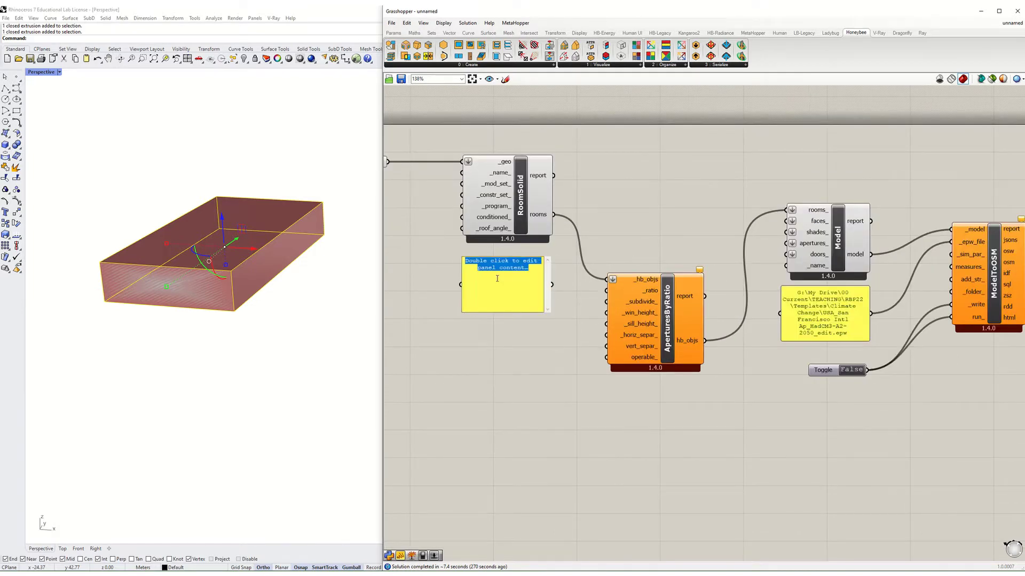
{"action": "type", "text": "0"}
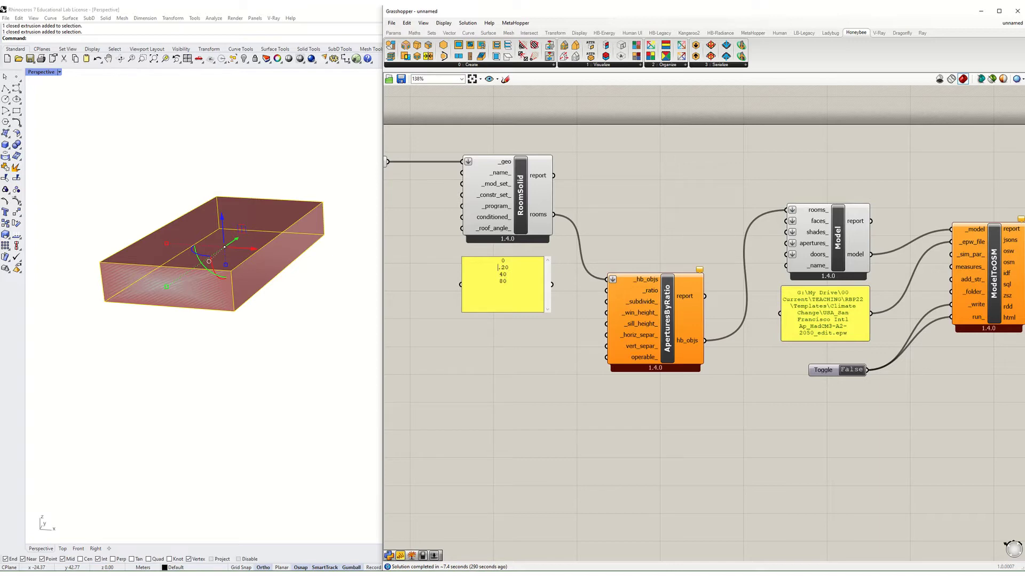
{"action": "type", "text": "0 0."}
{"action": "left_click", "coordinate": [498, 281]}
{"action": "type", "text": "0."}
{"action": "left_click", "coordinate": [508, 370]}
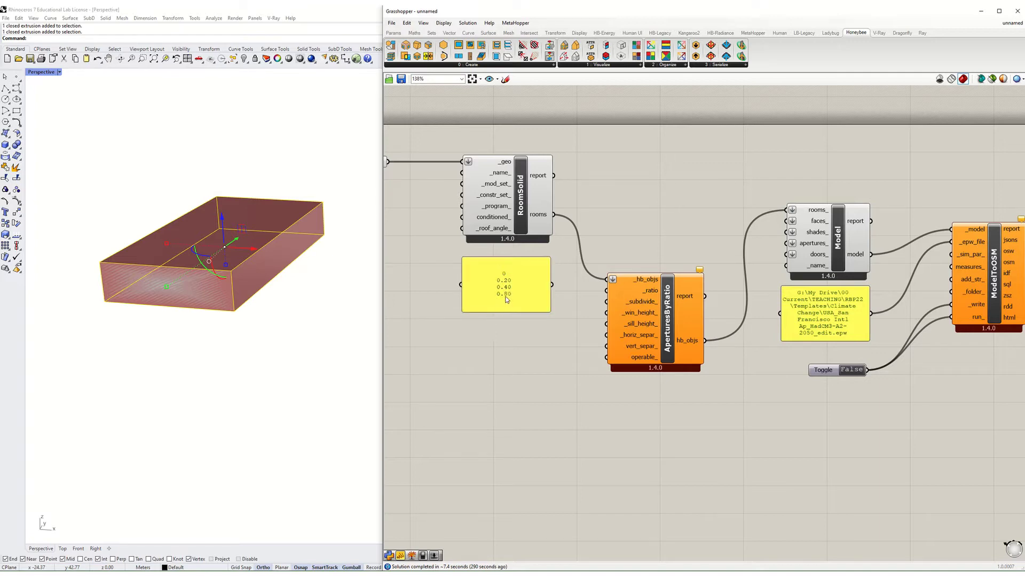
{"action": "left_click_drag", "start_coordinate": [463, 312], "coordinate": [606, 291]}
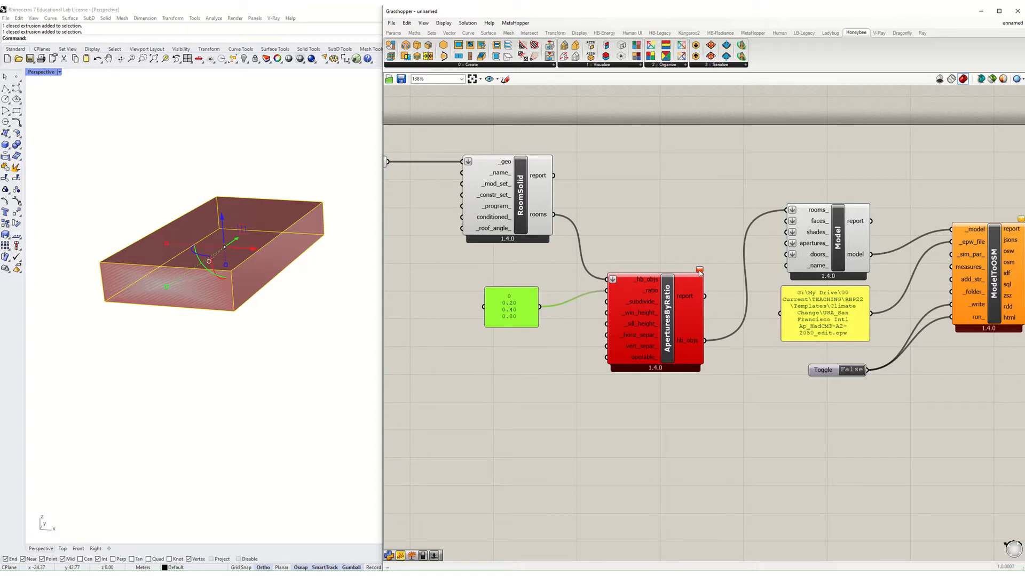
Step: Enable Multiline Data on the ratio panel and enlarge it to show all four values
{"action": "mouse_move", "coordinate": [701, 273]}
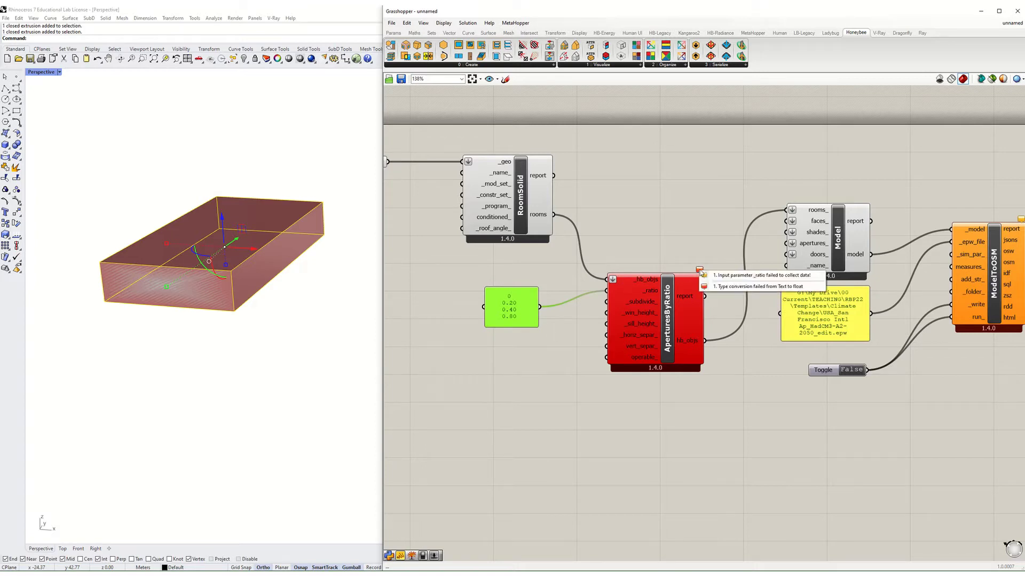
{"action": "left_click", "coordinate": [690, 235]}
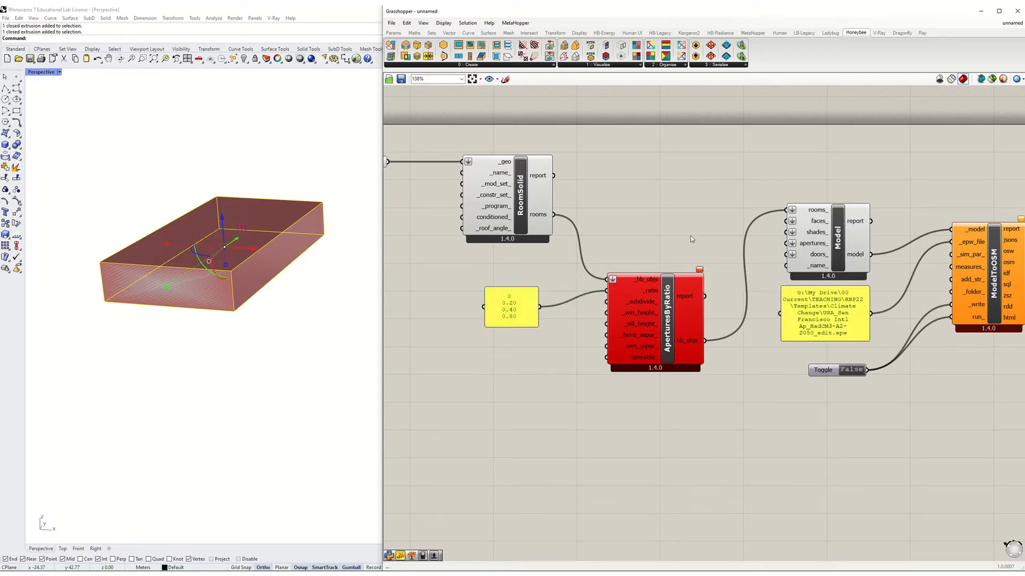
{"action": "left_click_drag", "start_coordinate": [510, 310], "coordinate": [526, 305]}
{"action": "right_click", "coordinate": [527, 302]}
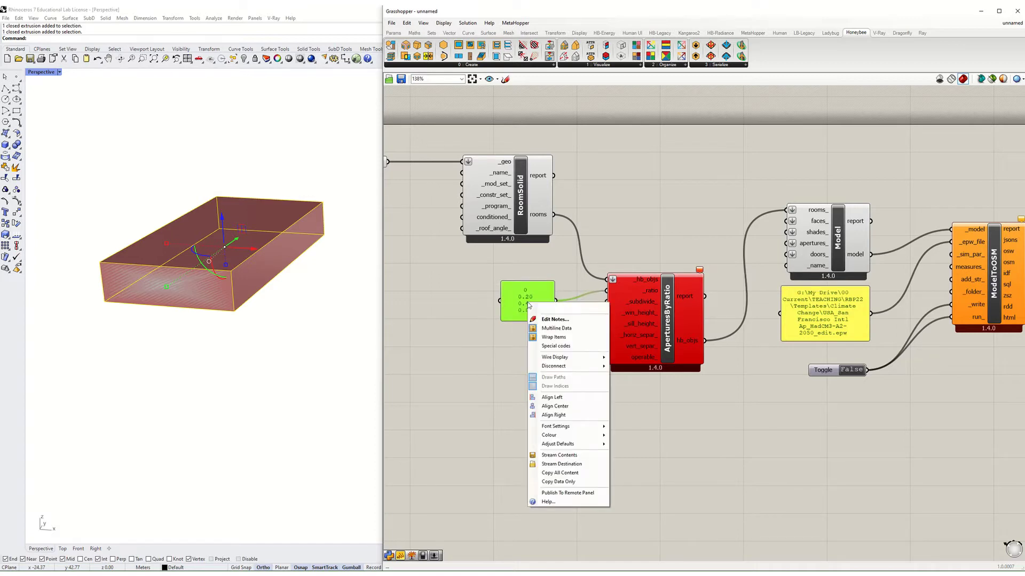
{"action": "left_click", "coordinate": [557, 329]}
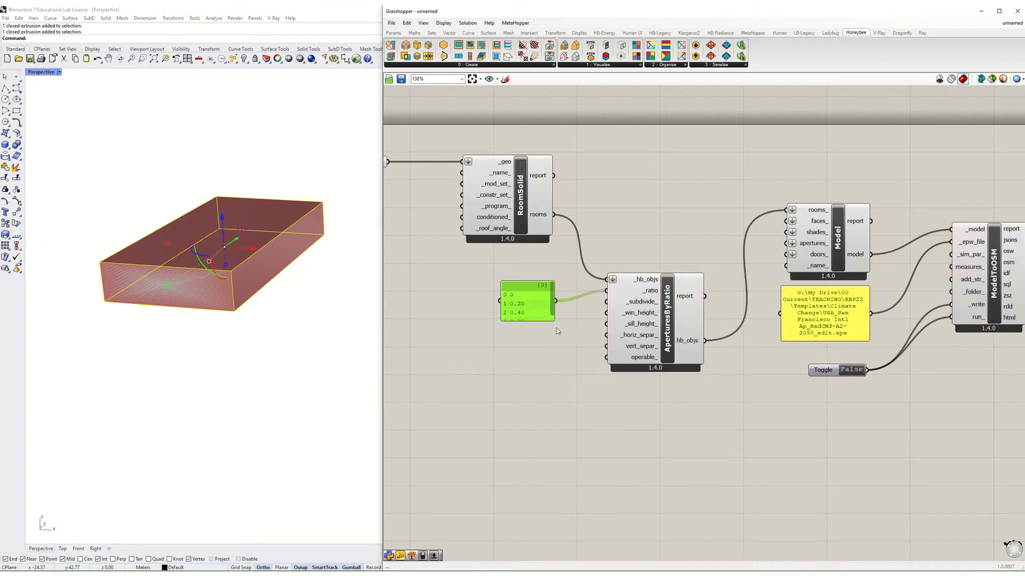
{"action": "left_click_drag", "start_coordinate": [553, 322], "coordinate": [539, 302]}
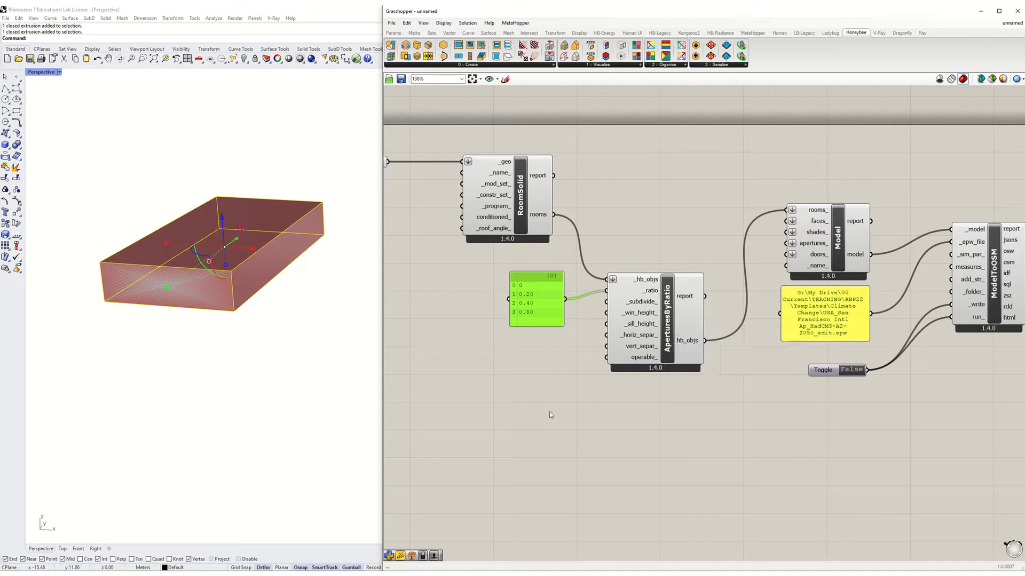
{"action": "left_click", "coordinate": [578, 414]}
{"action": "scroll", "coordinate": [579, 414], "scroll_direction": "down", "scroll_amount": 2}
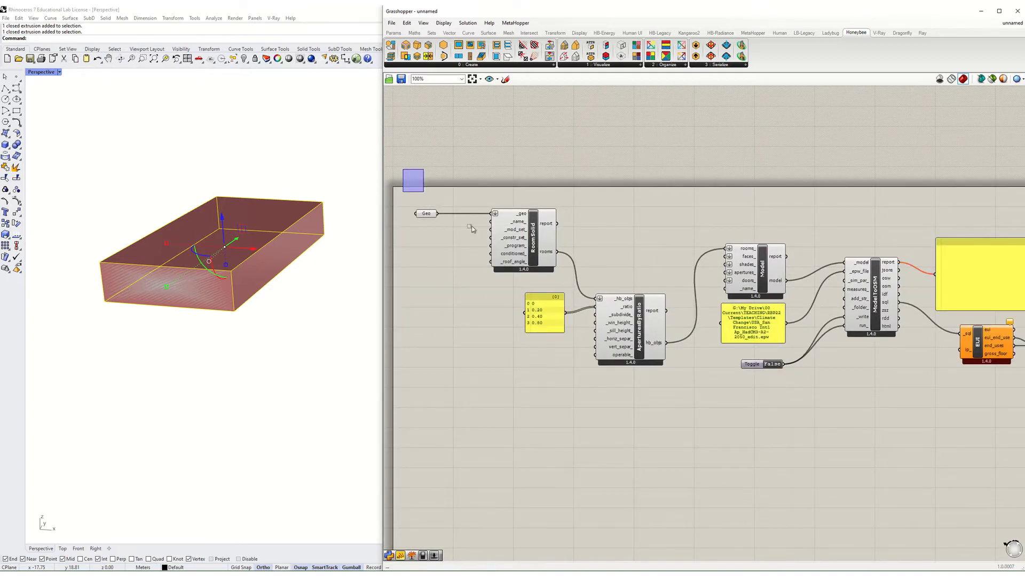
Step: Hide the RoomSolid component's preview in the Rhino viewport
{"action": "left_click_drag", "start_coordinate": [472, 229], "coordinate": [612, 298]}
{"action": "middle_click", "coordinate": [544, 245]}
{"action": "left_click", "coordinate": [564, 235]}
{"action": "left_click", "coordinate": [580, 223]}
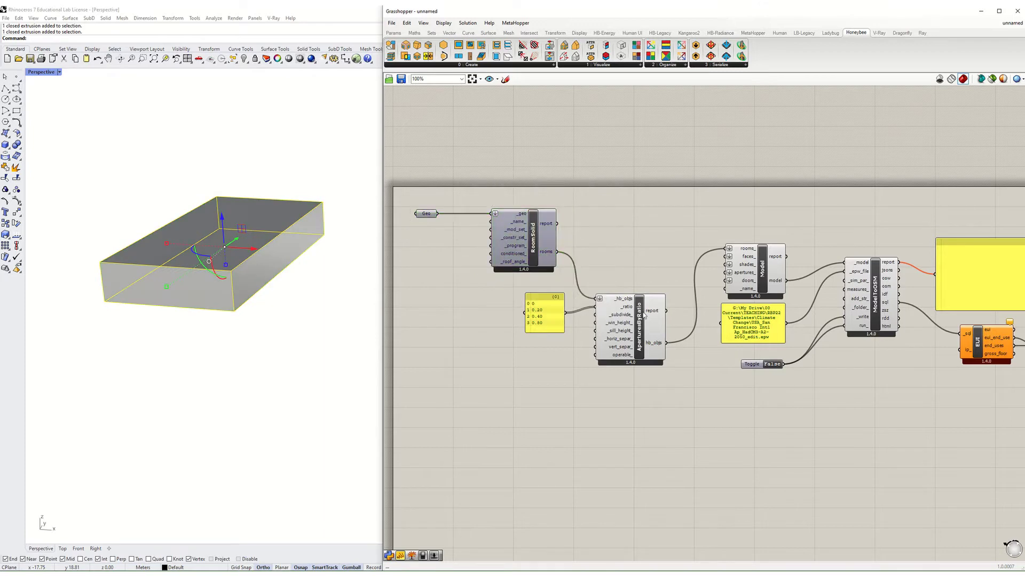
Step: Select the original box in Rhino and internalise it into the Geo parameter
{"action": "left_click", "coordinate": [640, 347]}
{"action": "left_click", "coordinate": [305, 336]}
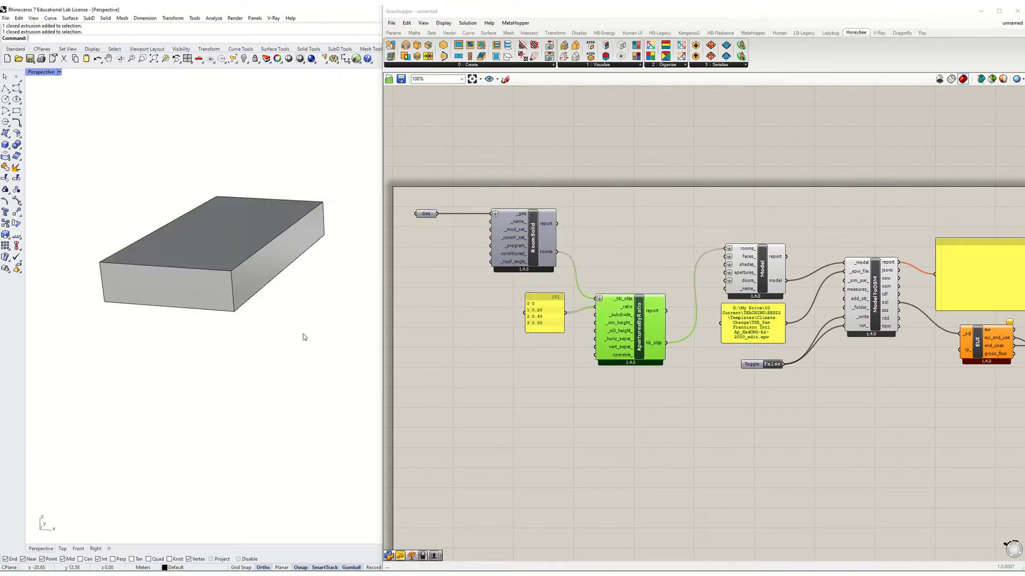
{"action": "right_click_drag", "start_coordinate": [305, 336], "coordinate": [241, 297]}
{"action": "left_click", "coordinate": [241, 297]}
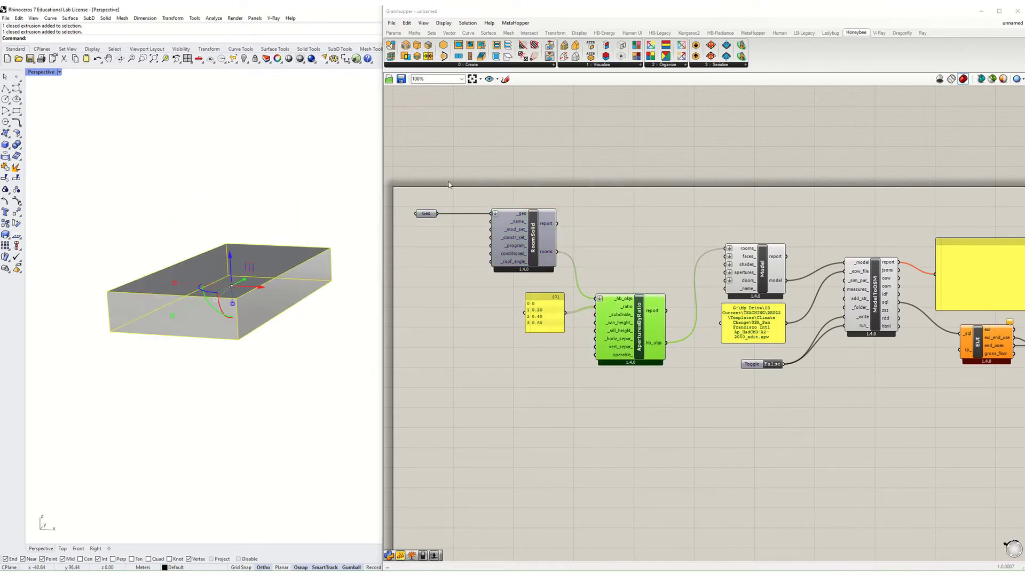
{"action": "left_click", "coordinate": [444, 251]}
{"action": "left_click", "coordinate": [426, 213]}
{"action": "right_click", "coordinate": [426, 214]}
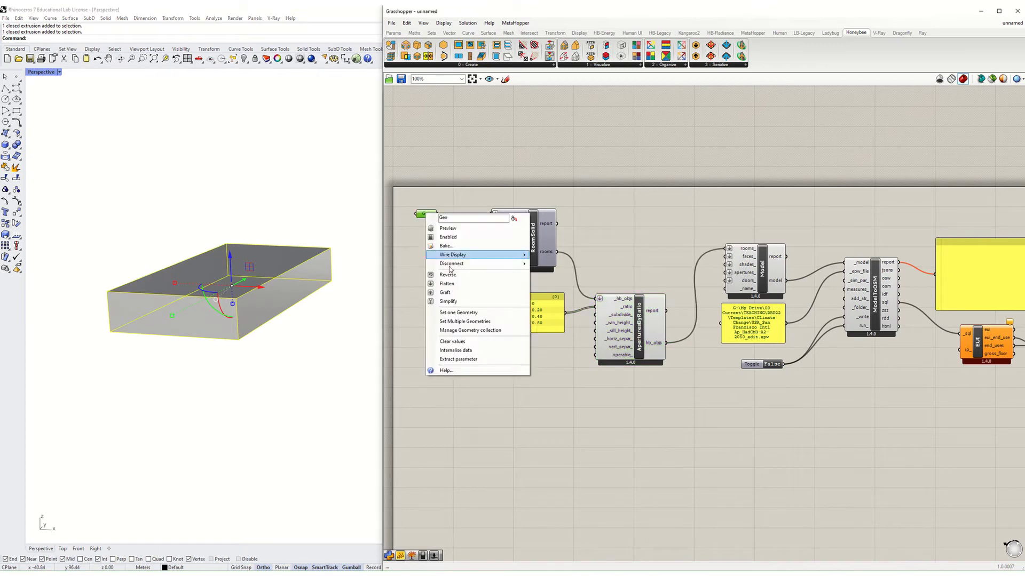
{"action": "left_click", "coordinate": [462, 350]}
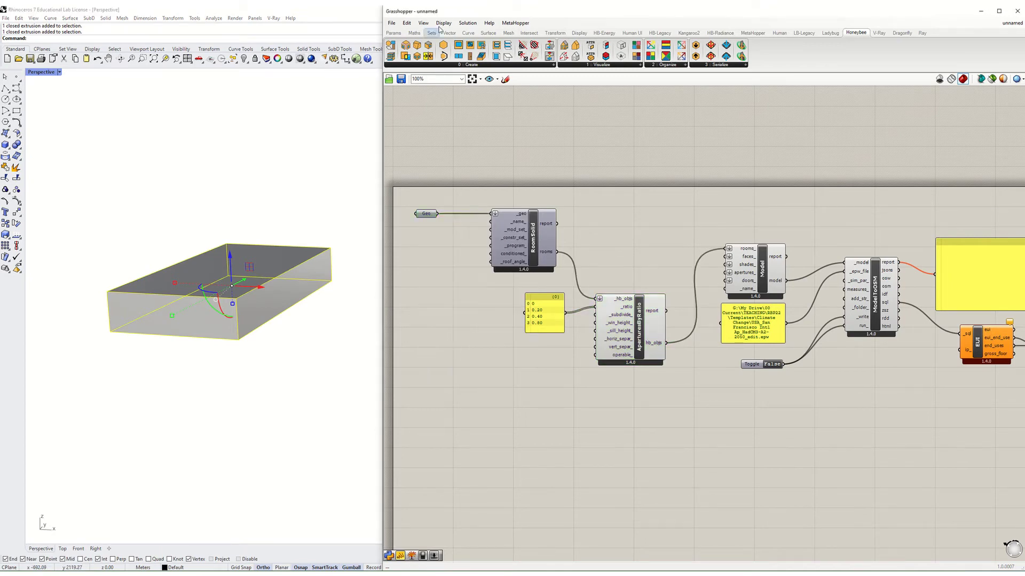
Step: Make Layer 01 current and turn off the Default layer holding the original box
{"action": "left_click", "coordinate": [981, 10]}
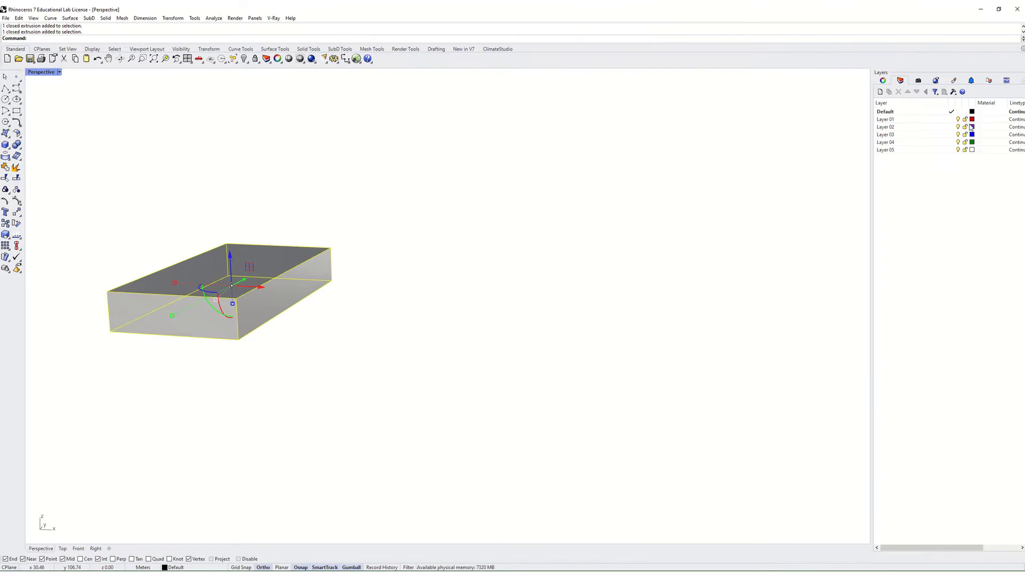
{"action": "left_click", "coordinate": [951, 119]}
{"action": "left_click", "coordinate": [958, 112]}
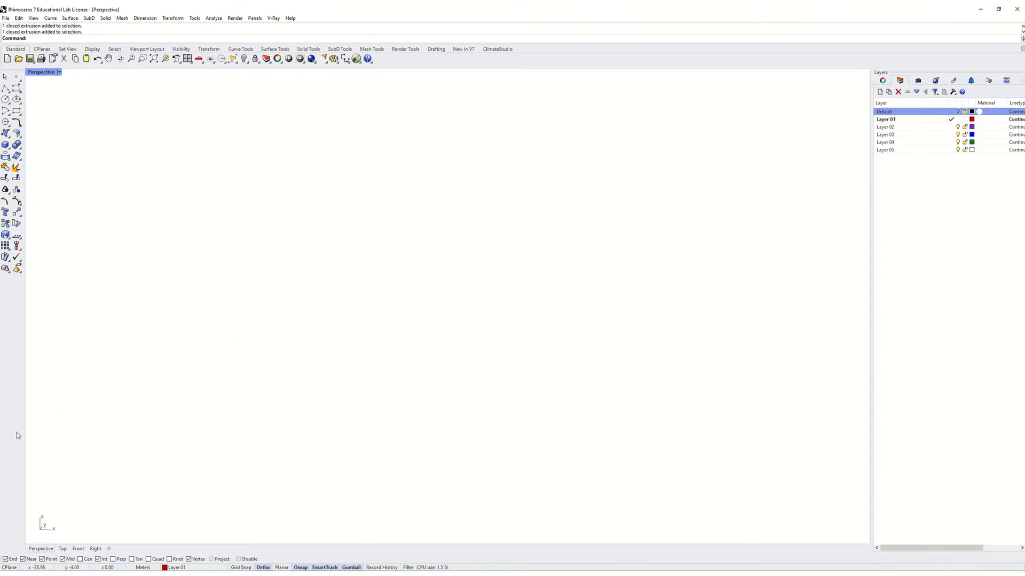
{"action": "key", "text": "alt+Tab"}
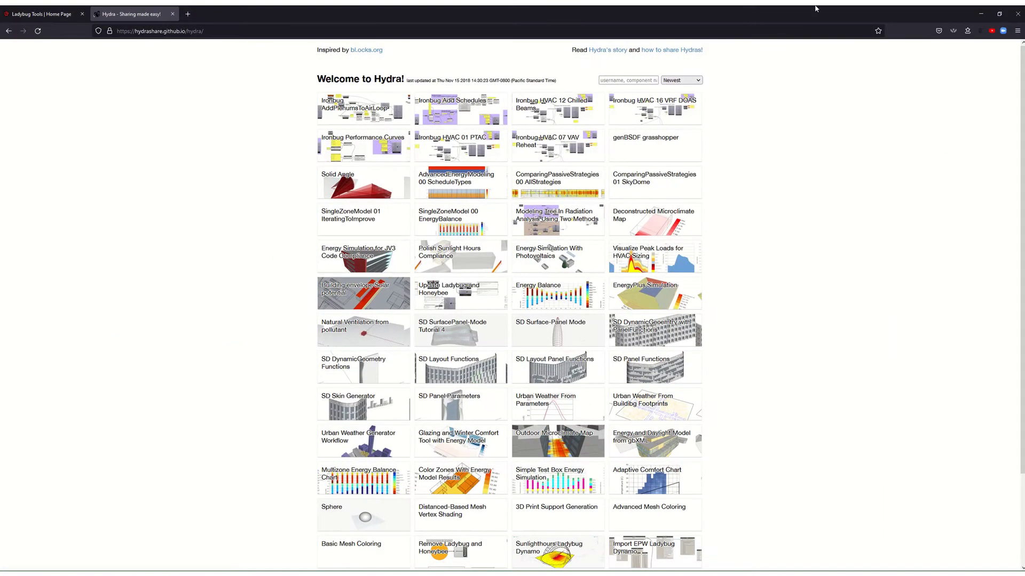
{"action": "left_click", "coordinate": [980, 13]}
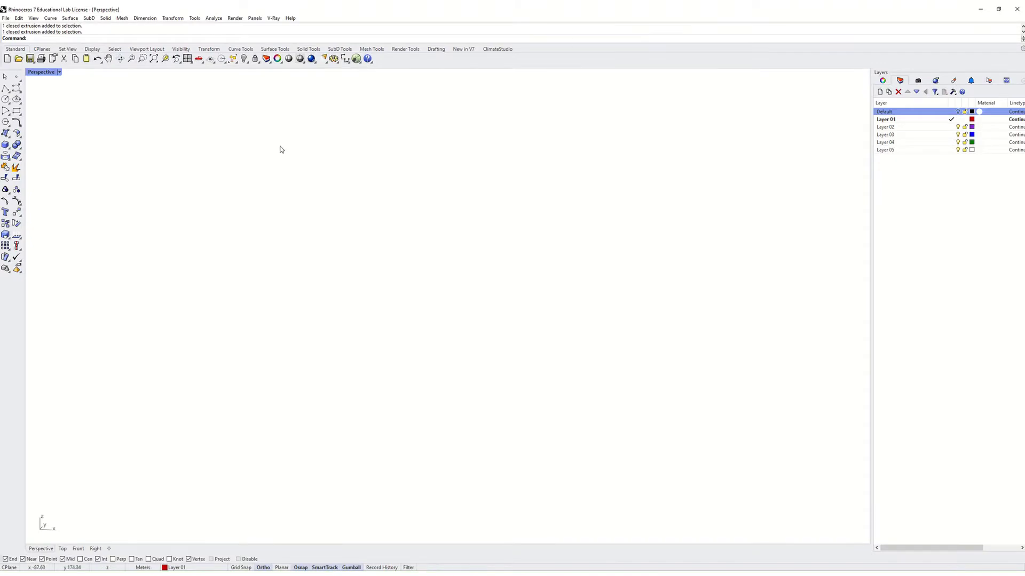
{"action": "key", "text": "alt+Tab"}
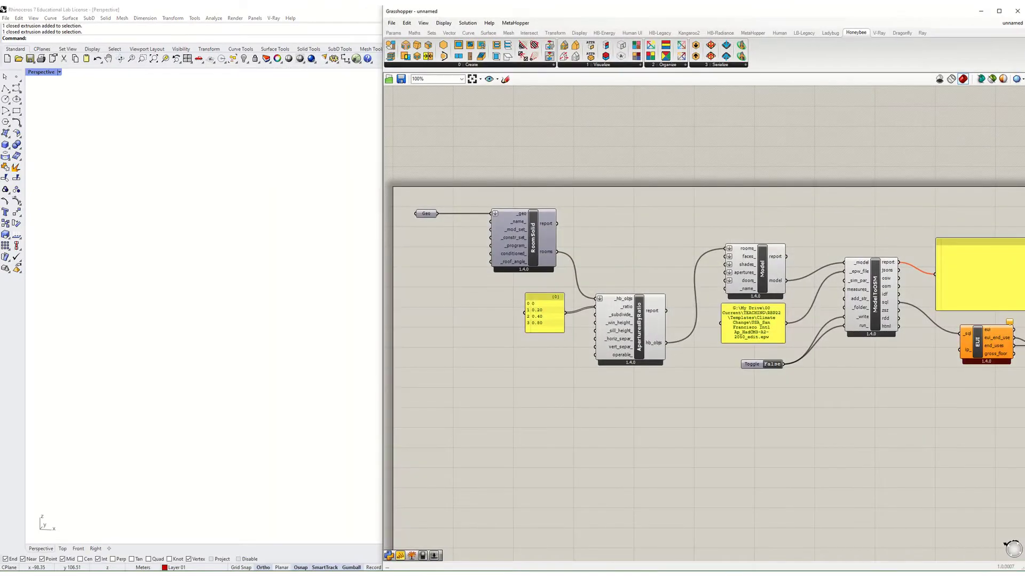
Step: Place an HB Visualize All component on the canvas right of the Model
{"action": "right_click_drag", "start_coordinate": [678, 366], "coordinate": [589, 352]}
{"action": "left_click", "coordinate": [656, 250]}
{"action": "left_click", "coordinate": [523, 325]}
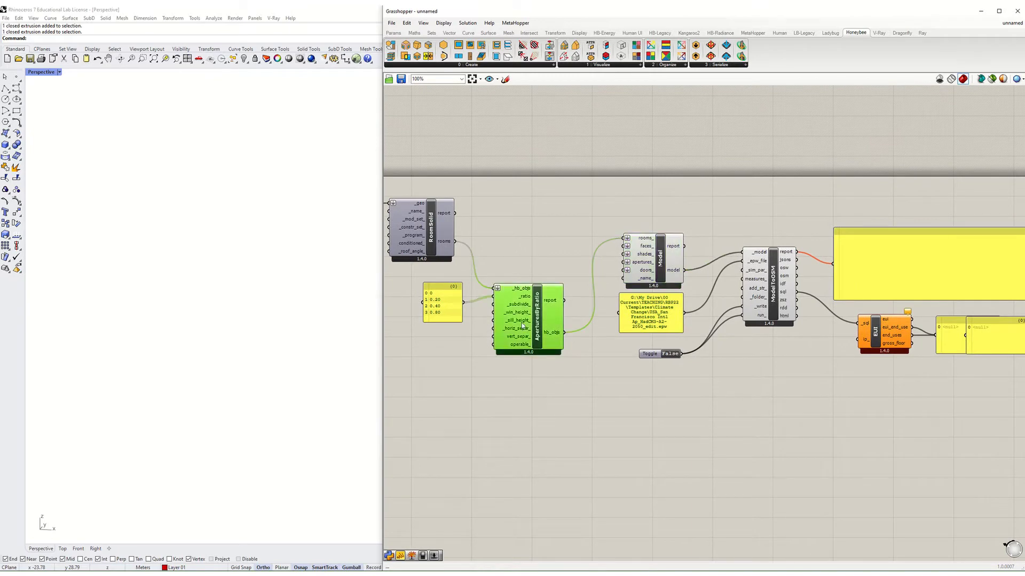
{"action": "right_click_drag", "start_coordinate": [570, 421], "coordinate": [600, 390]}
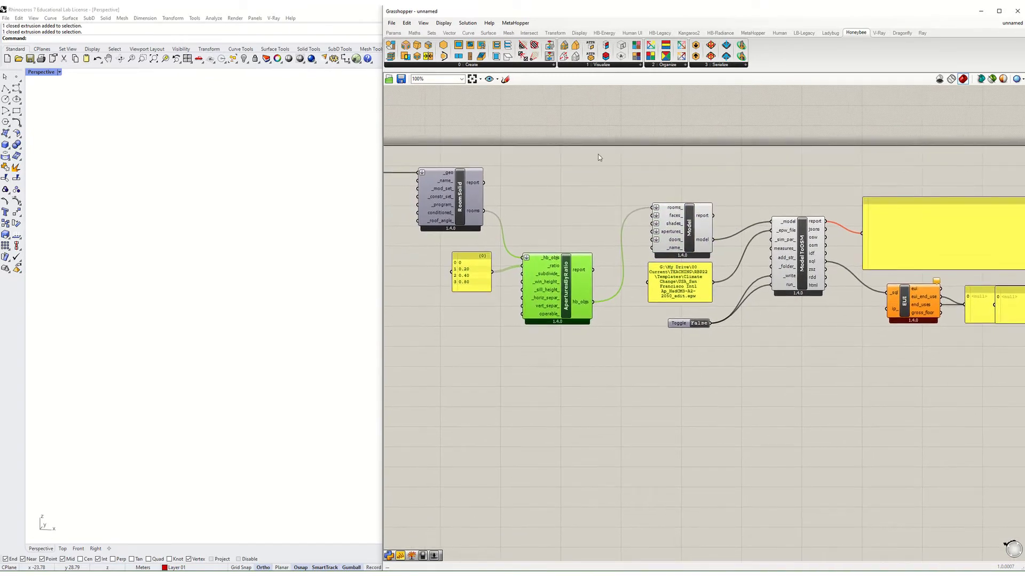
{"action": "left_click", "coordinate": [600, 65]}
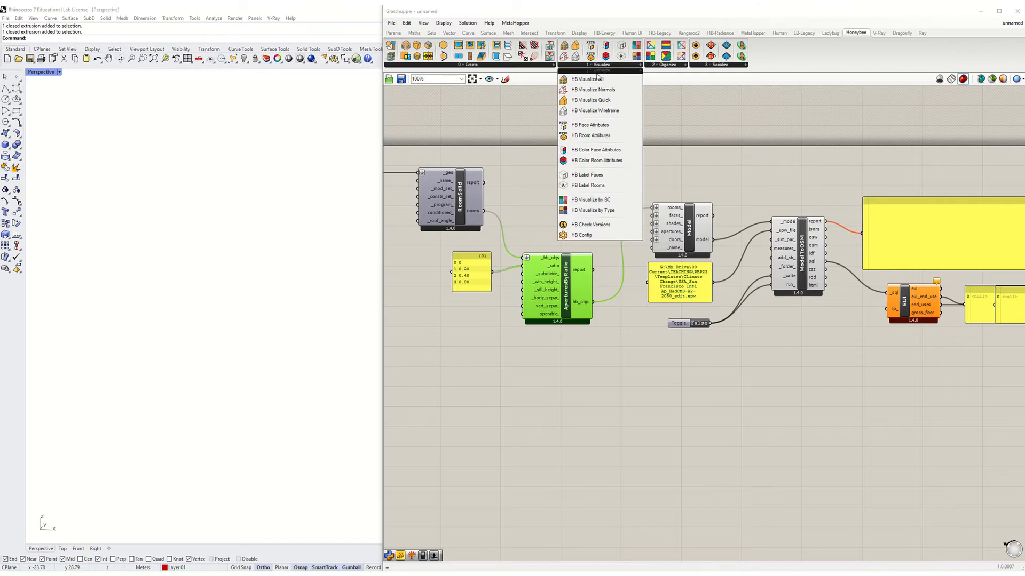
{"action": "left_click_drag", "start_coordinate": [597, 79], "coordinate": [836, 379]}
Step: Add a Data parameter below the Model and wire the model output into it
{"action": "right_click", "coordinate": [745, 354]}
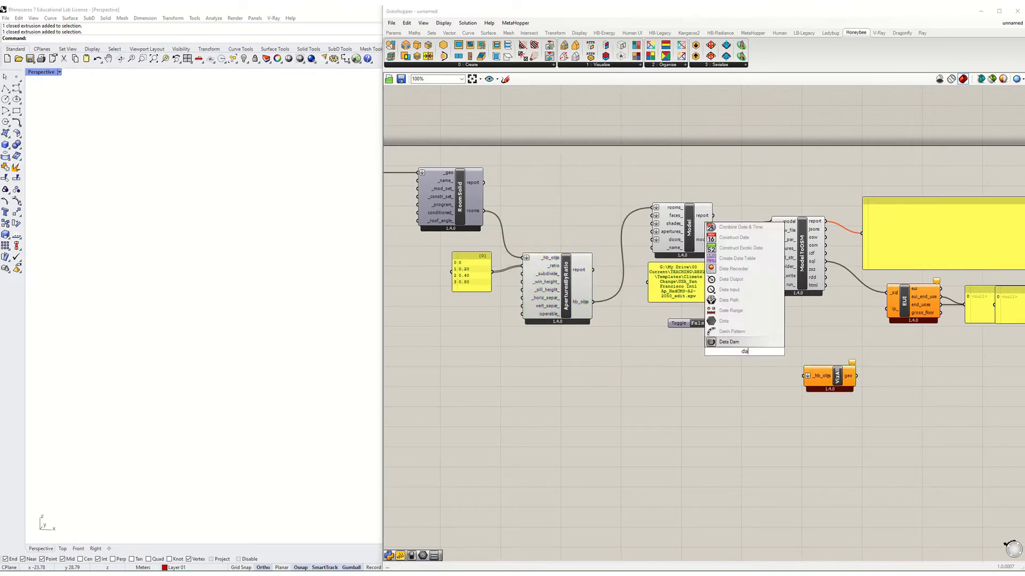
{"action": "left_click", "coordinate": [734, 348]}
{"action": "left_click_drag", "start_coordinate": [743, 350], "coordinate": [759, 376]}
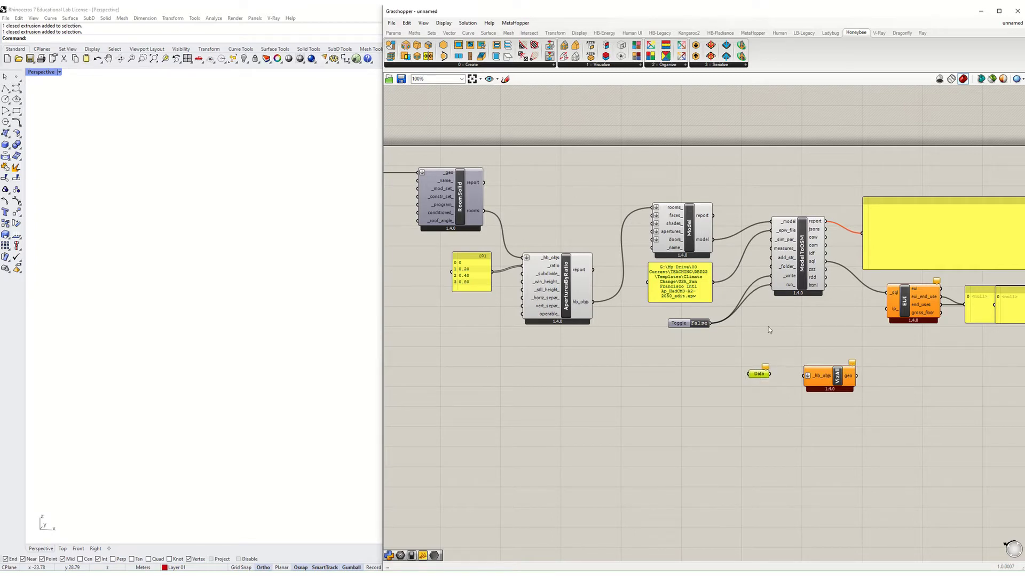
{"action": "left_click_drag", "start_coordinate": [714, 242], "coordinate": [835, 379]}
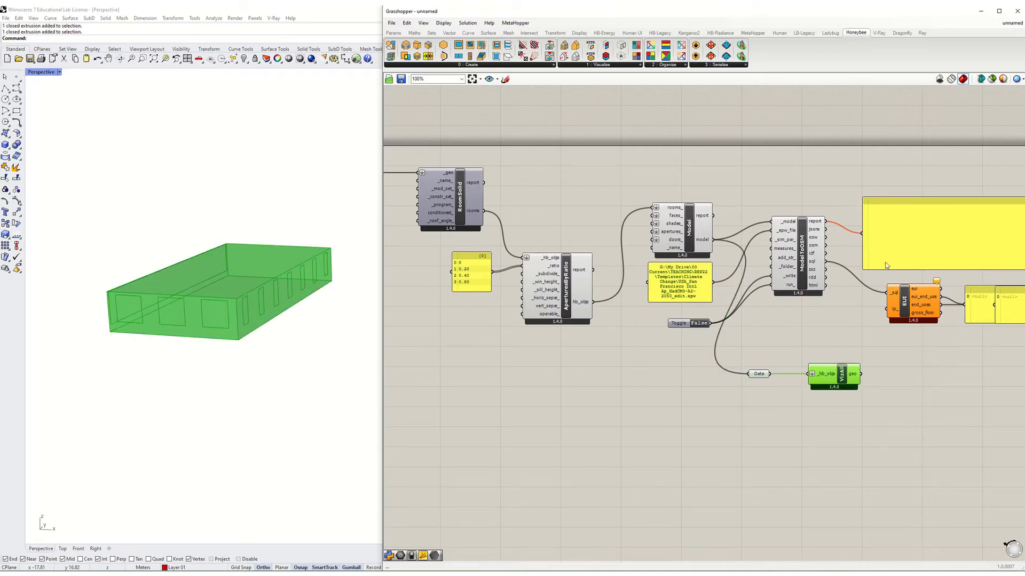
Step: Deselect everything and orbit the Perspective view to see the box from another side
{"action": "left_click", "coordinate": [231, 309]}
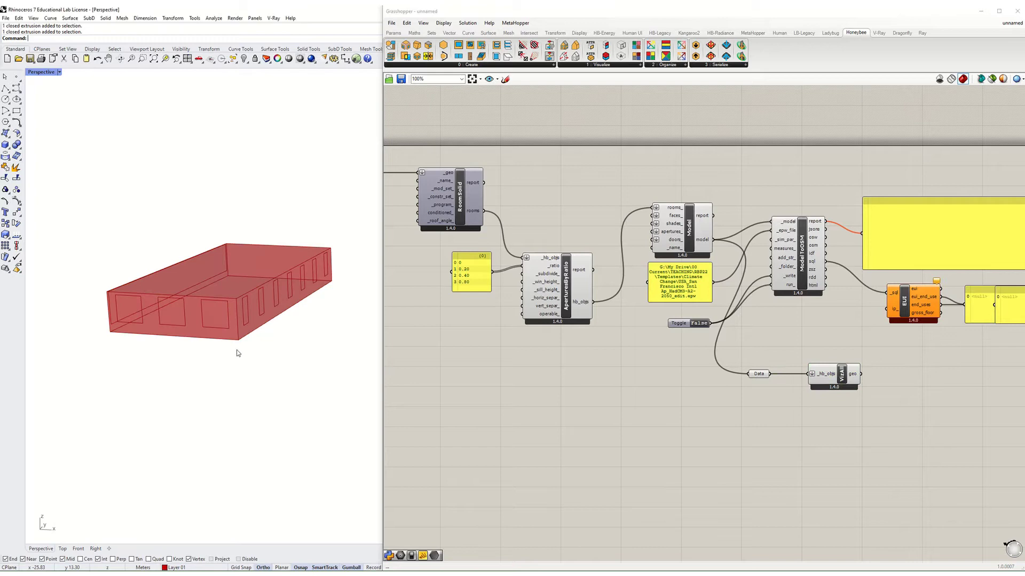
{"action": "right_click_drag", "start_coordinate": [237, 352], "coordinate": [255, 345]}
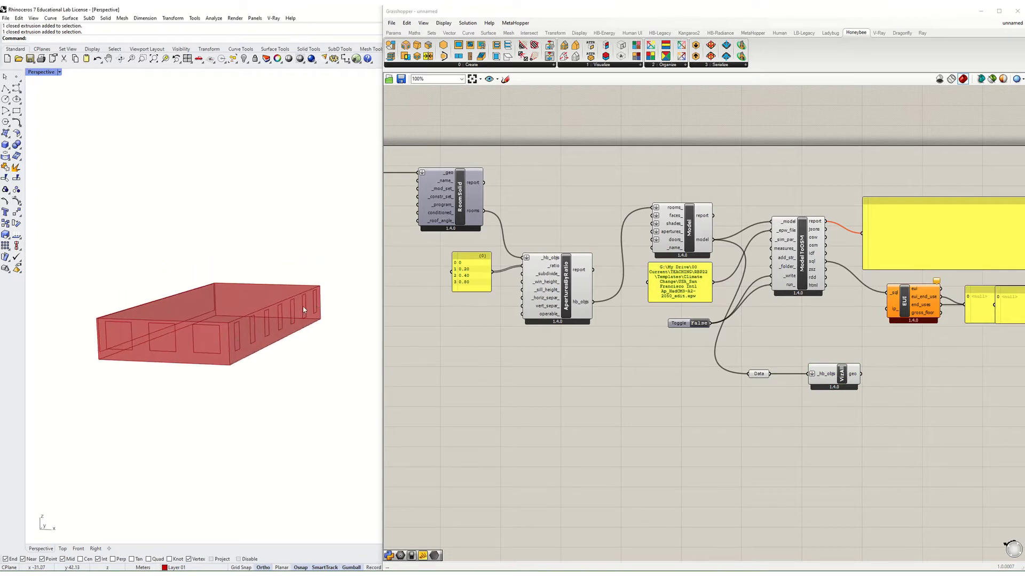
{"action": "scroll", "coordinate": [295, 346], "scroll_direction": "up", "scroll_amount": 3}
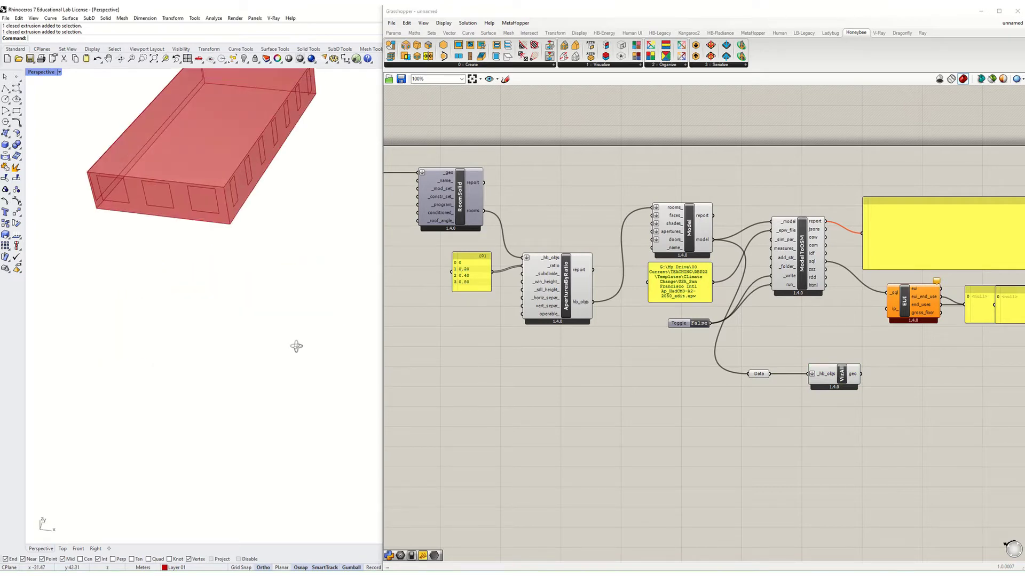
{"action": "scroll", "coordinate": [271, 322], "scroll_direction": "down", "scroll_amount": 6}
{"action": "right_click_drag", "start_coordinate": [224, 369], "coordinate": [99, 200]}
Step: Place a point at the box's lower corner and zoom to it with Zoom Selected
{"action": "left_click", "coordinate": [16, 77]}
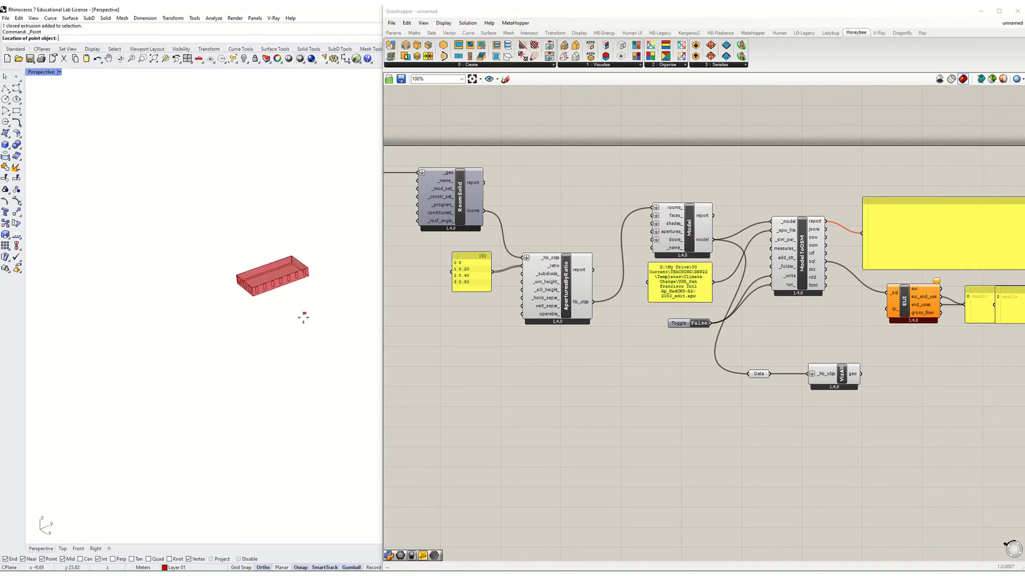
{"action": "left_click", "coordinate": [257, 303]}
{"action": "left_click", "coordinate": [255, 299]}
{"action": "type", "text": "z"}
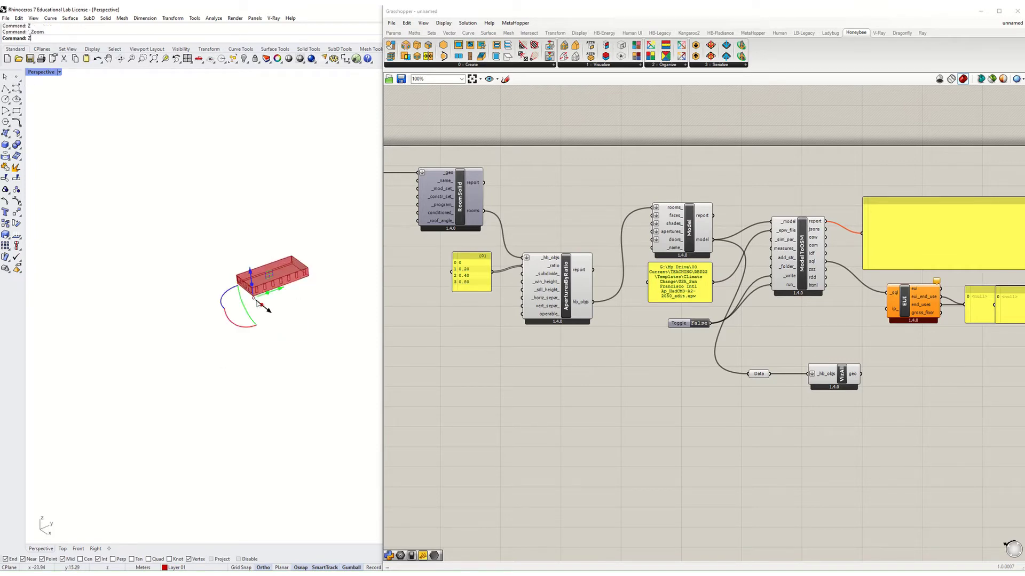
{"action": "key", "text": "Return"}
{"action": "type", "text": "s"}
{"action": "key", "text": "Return"}
{"action": "scroll", "coordinate": [178, 328], "scroll_direction": "down", "scroll_amount": 10}
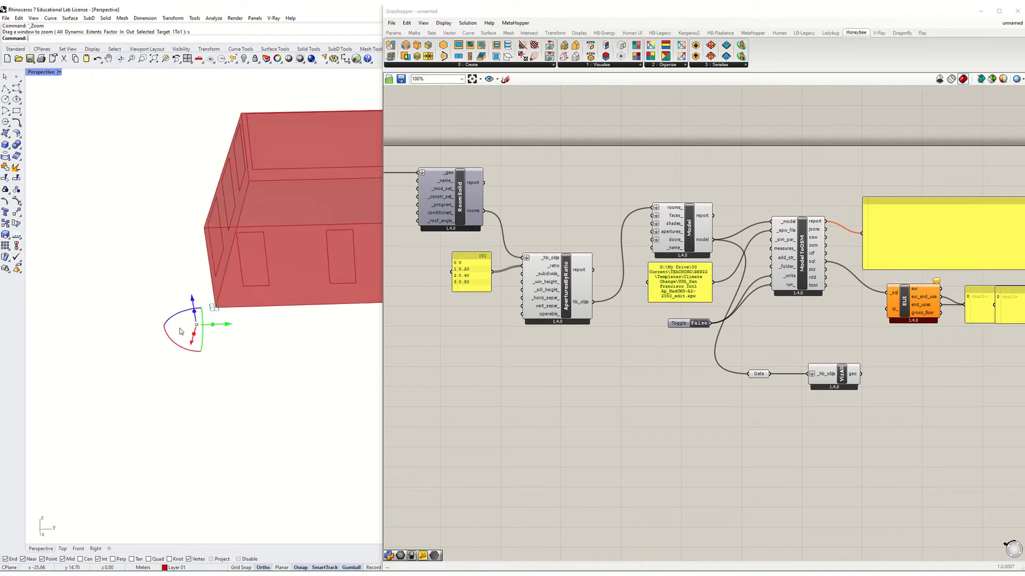
{"action": "scroll", "coordinate": [212, 336], "scroll_direction": "up", "scroll_amount": 8}
{"action": "key", "text": "Escape"}
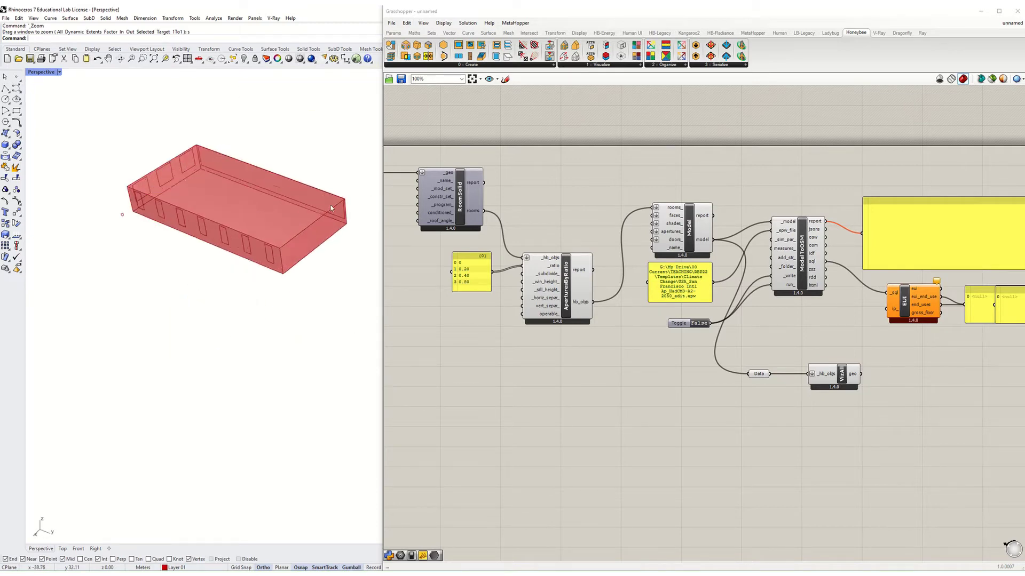
Step: Orbit, zoom and pan around the box to inspect its window apertures
{"action": "right_click_drag", "start_coordinate": [322, 250], "coordinate": [333, 247]}
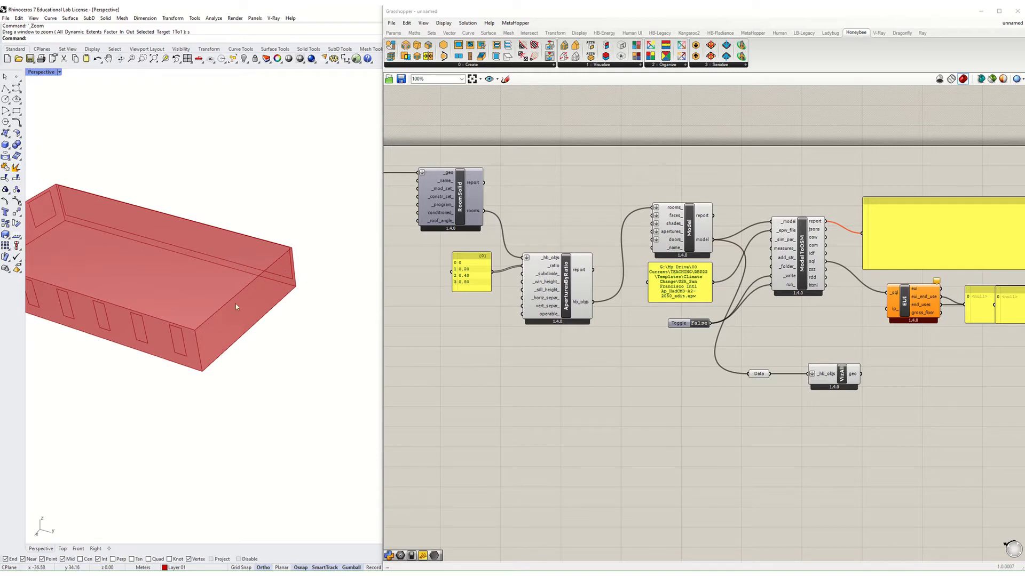
{"action": "right_click_drag", "start_coordinate": [235, 303], "coordinate": [282, 336]}
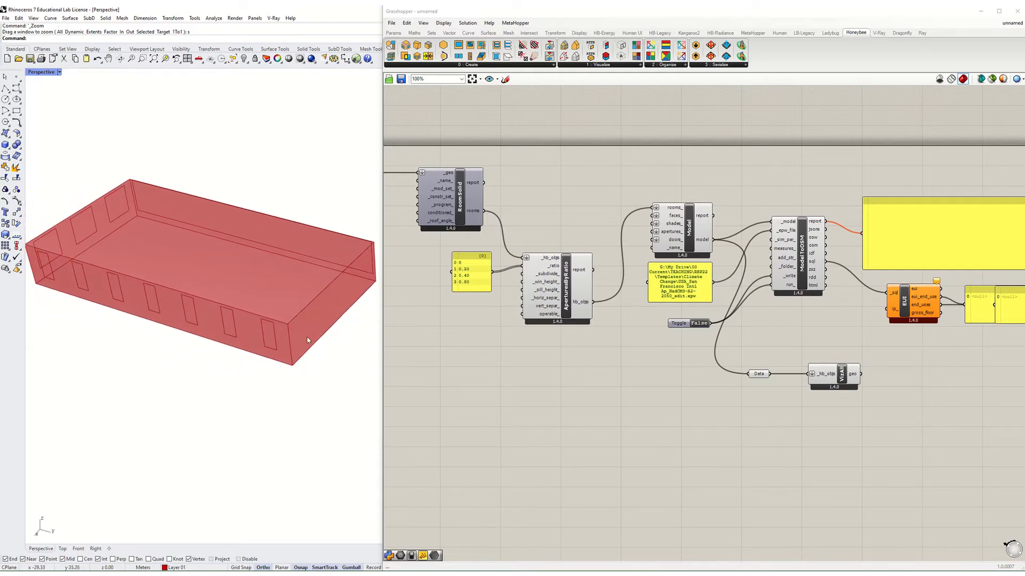
{"action": "scroll", "coordinate": [222, 327], "scroll_direction": "down", "scroll_amount": 5}
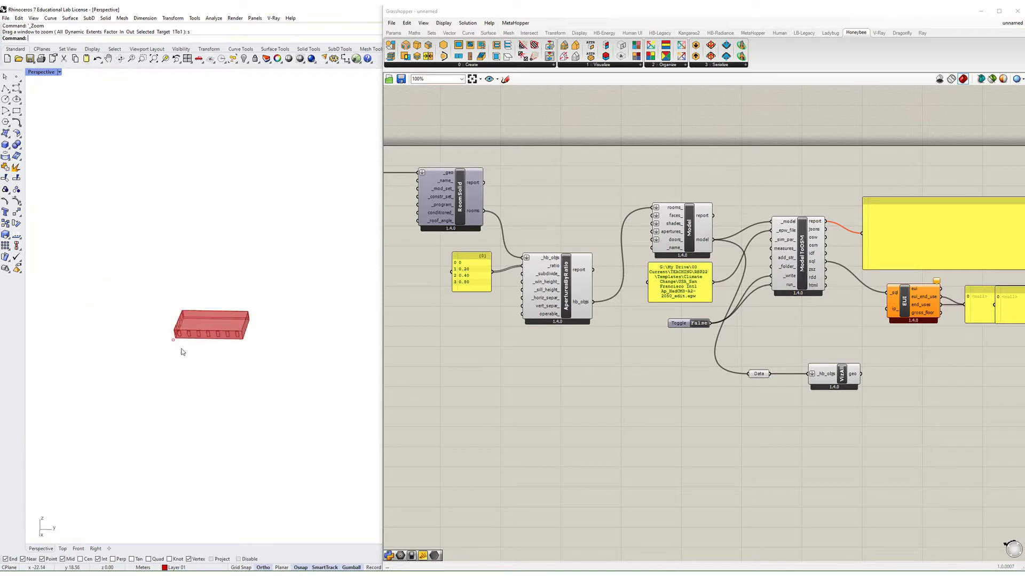
{"action": "right_click_drag", "start_coordinate": [181, 352], "coordinate": [183, 427]}
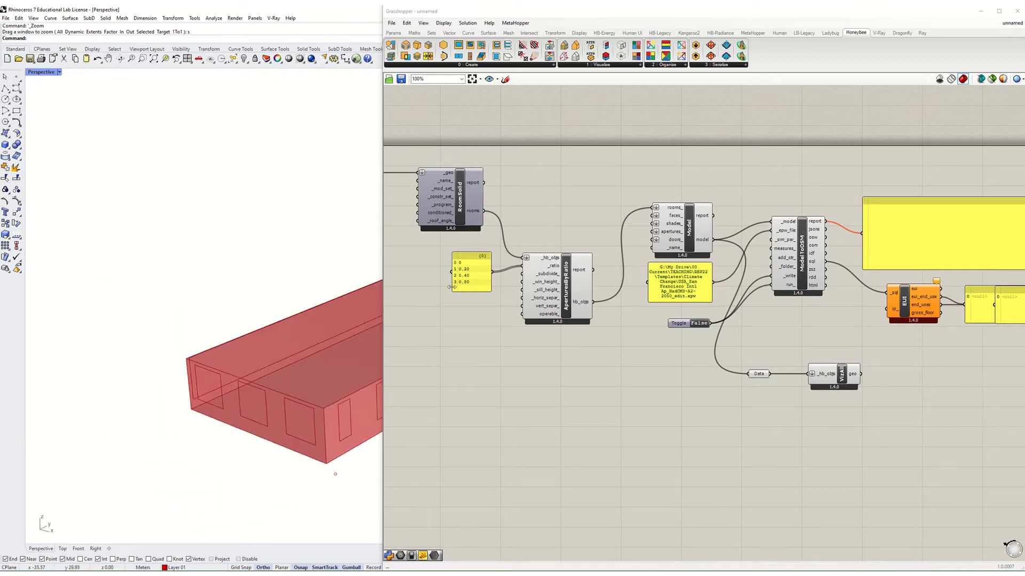
{"action": "scroll", "coordinate": [226, 408], "scroll_direction": "down", "scroll_amount": 5}
{"action": "right_click_drag", "start_coordinate": [288, 406], "coordinate": [332, 379]}
{"action": "scroll", "coordinate": [356, 367], "scroll_direction": "up", "scroll_amount": 3}
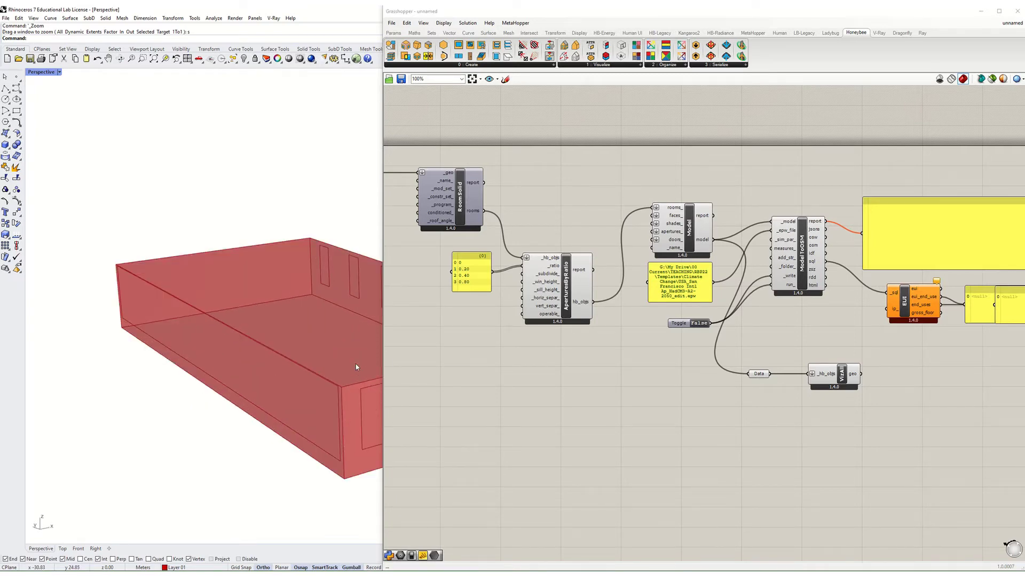
{"action": "scroll", "coordinate": [205, 316], "scroll_direction": "down", "scroll_amount": 5}
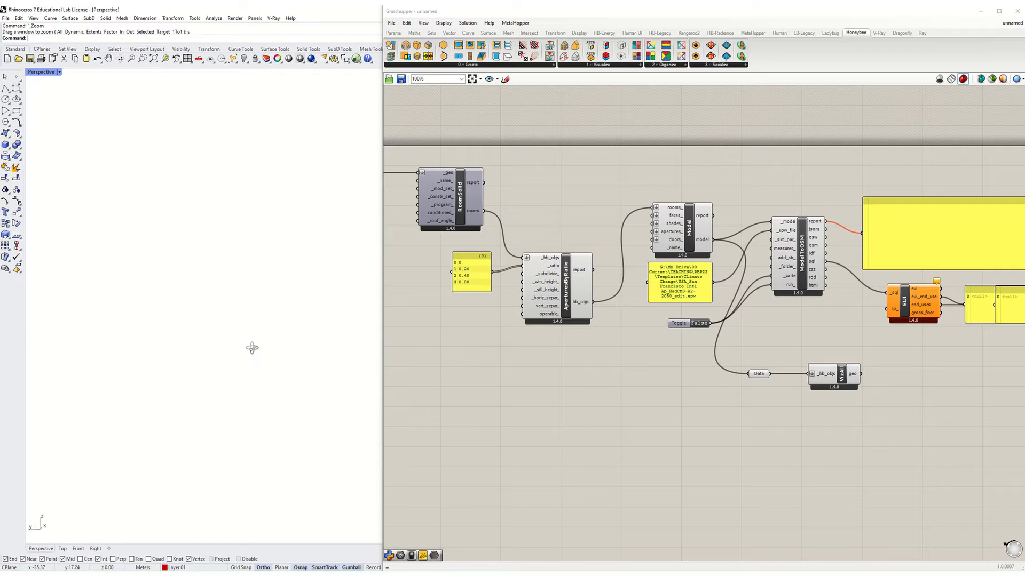
Step: Edit the last value in the window ratio panel and apply it
{"action": "scroll", "coordinate": [202, 359], "scroll_direction": "up", "scroll_amount": 2}
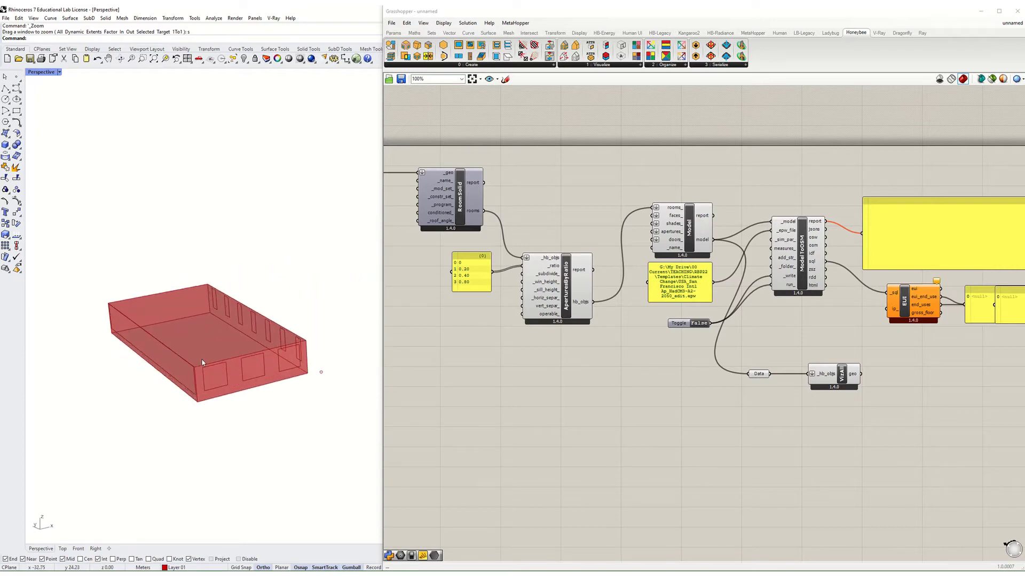
{"action": "double_click", "coordinate": [479, 275]}
{"action": "left_click", "coordinate": [430, 251]}
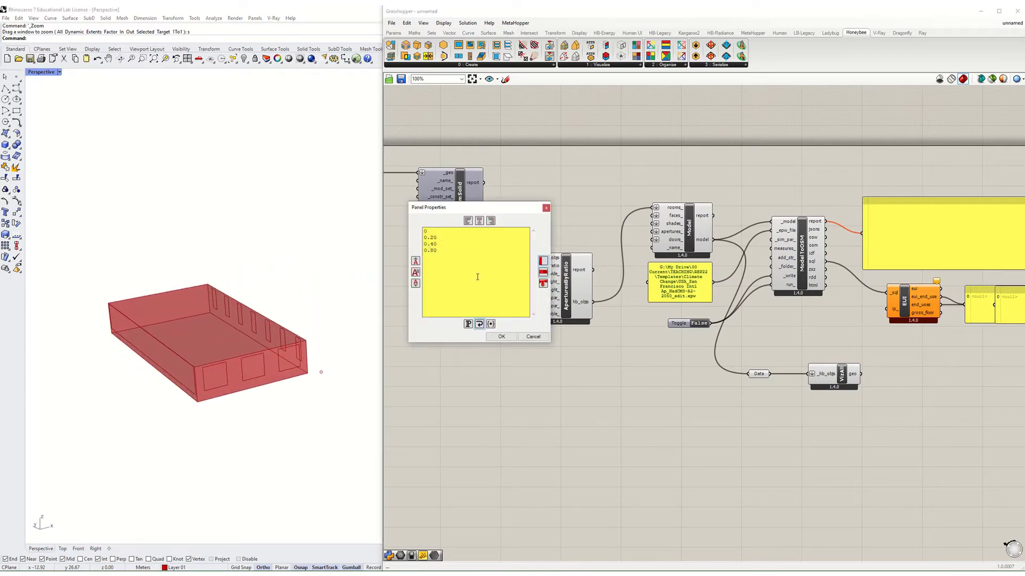
{"action": "left_click", "coordinate": [500, 337]}
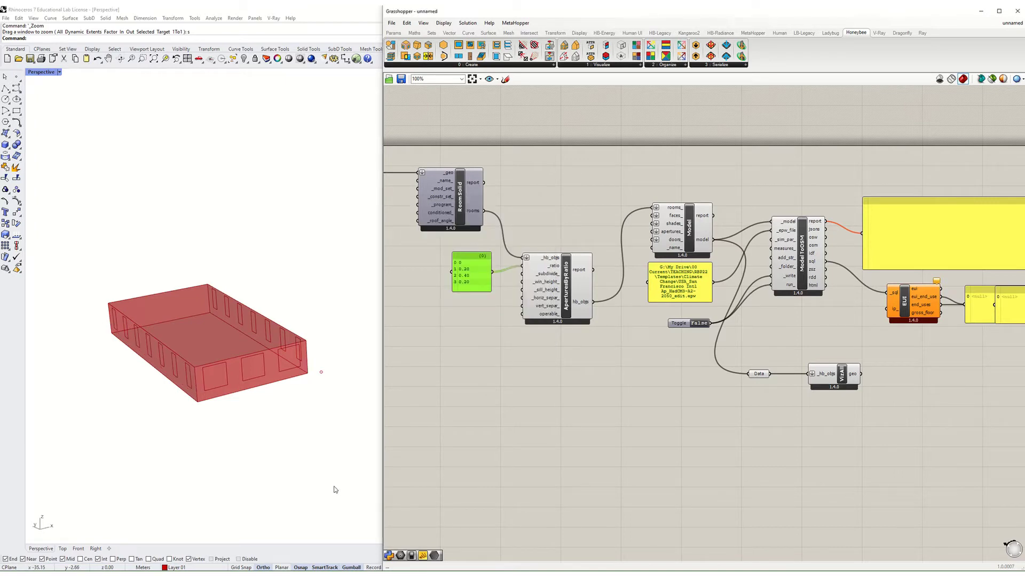
Step: Change the third ratio from 0.40 to 0.60, confirm the list and nudge the panel up
{"action": "double_click", "coordinate": [472, 276]}
{"action": "left_click", "coordinate": [428, 246]}
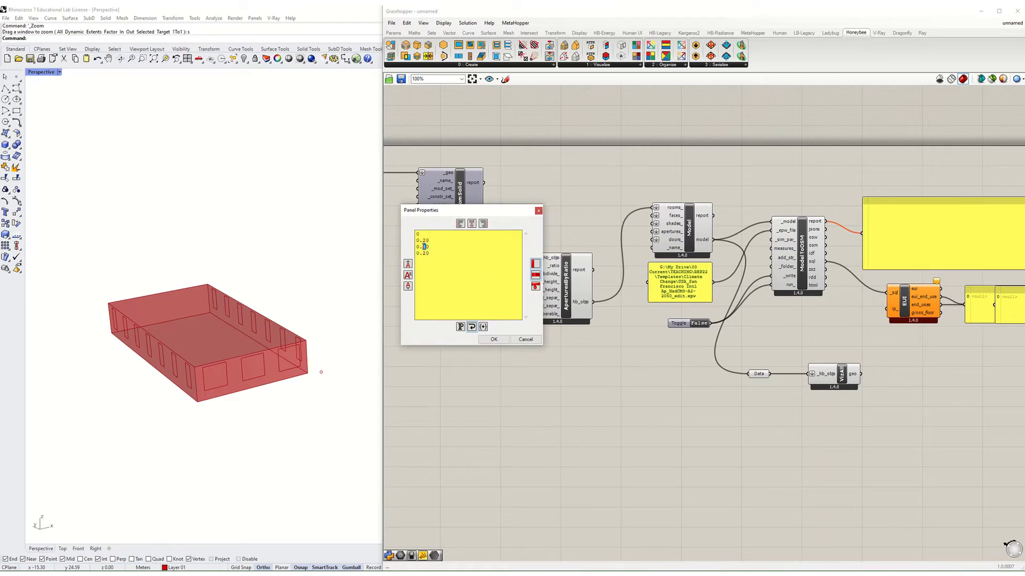
{"action": "left_click", "coordinate": [496, 340]}
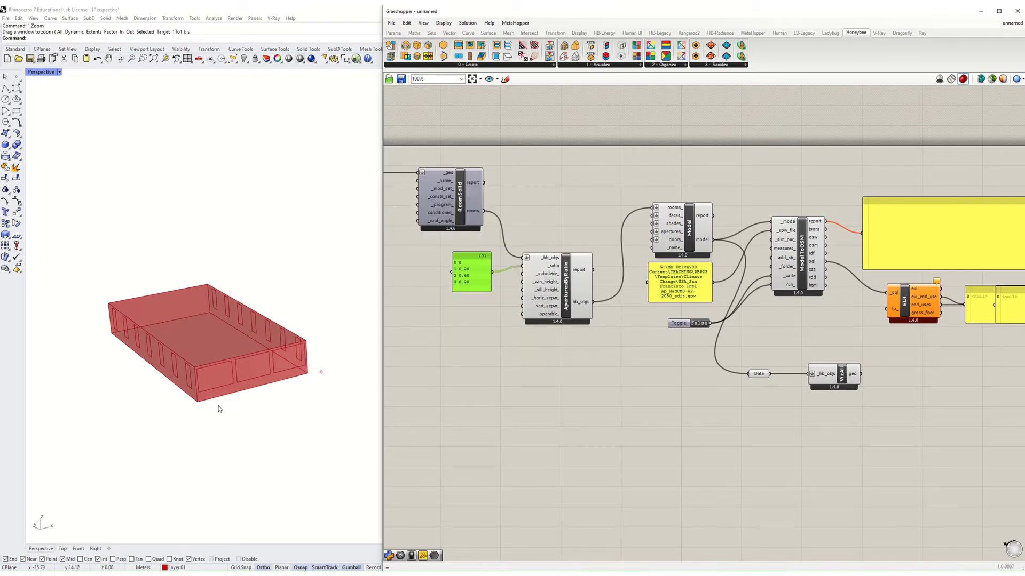
{"action": "left_click", "coordinate": [497, 371]}
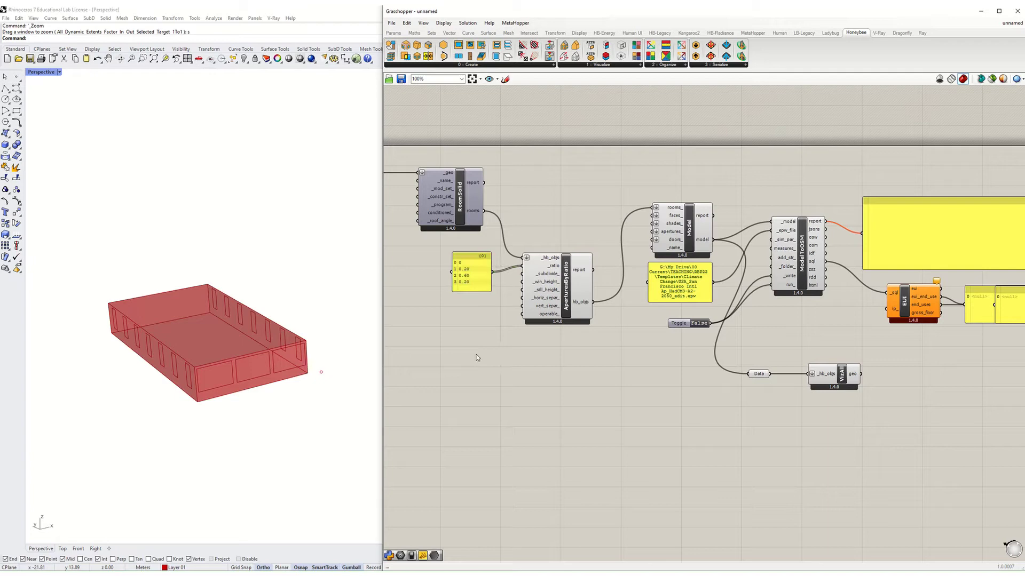
{"action": "double_click", "coordinate": [478, 286]}
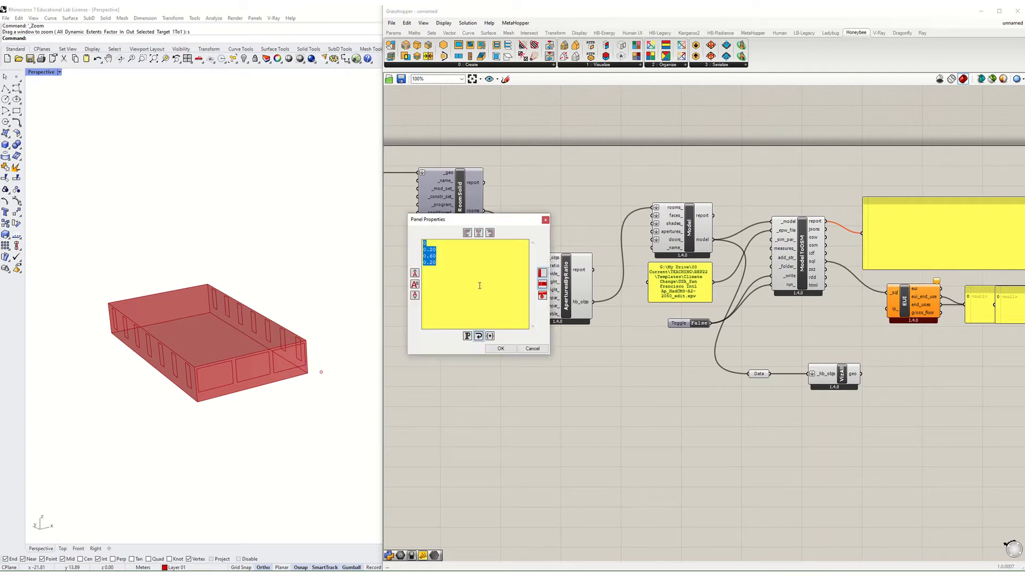
{"action": "left_click", "coordinate": [499, 350]}
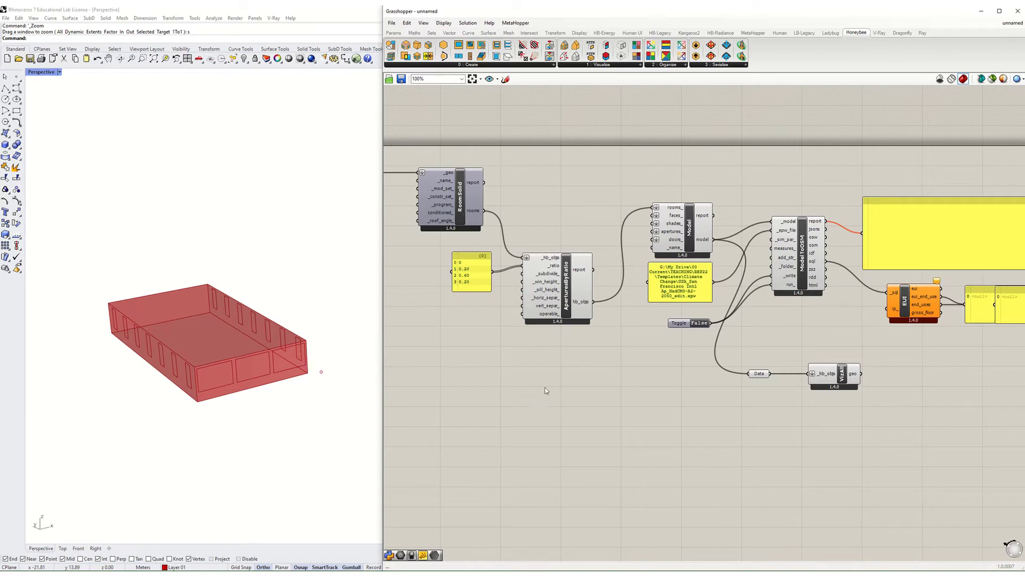
{"action": "left_click_drag", "start_coordinate": [467, 275], "coordinate": [478, 268]}
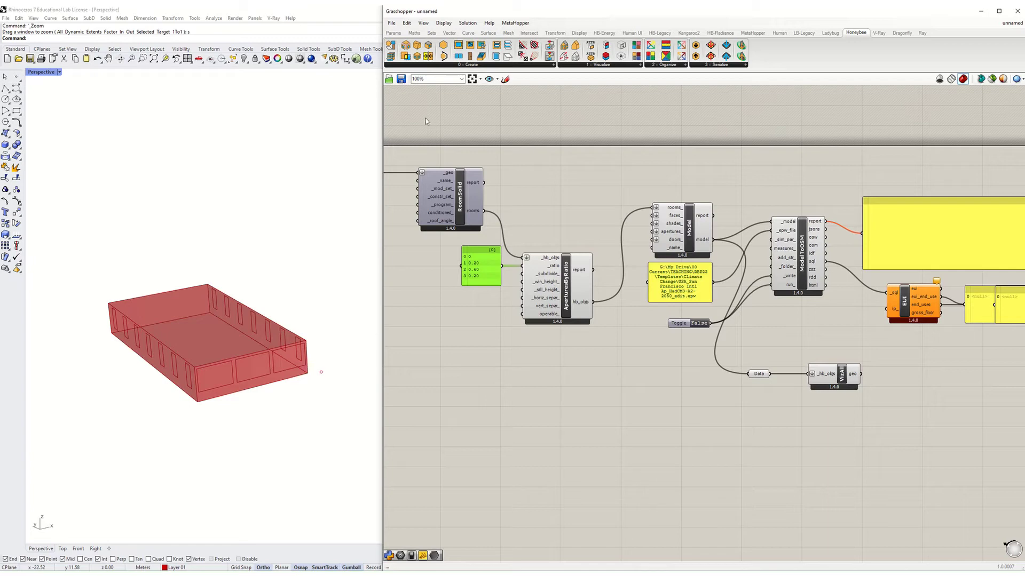
Step: Place an HB Shade component and wire a pasted copy of the Geo parameter into its _geo input
{"action": "left_click", "coordinate": [467, 65]}
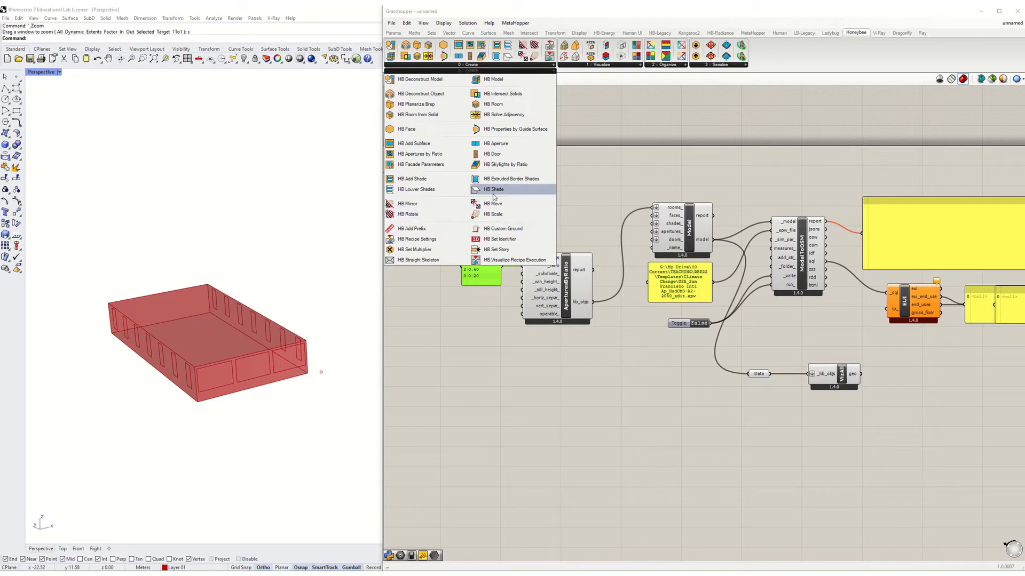
{"action": "left_click_drag", "start_coordinate": [494, 196], "coordinate": [582, 424]}
{"action": "right_click_drag", "start_coordinate": [483, 400], "coordinate": [601, 395]}
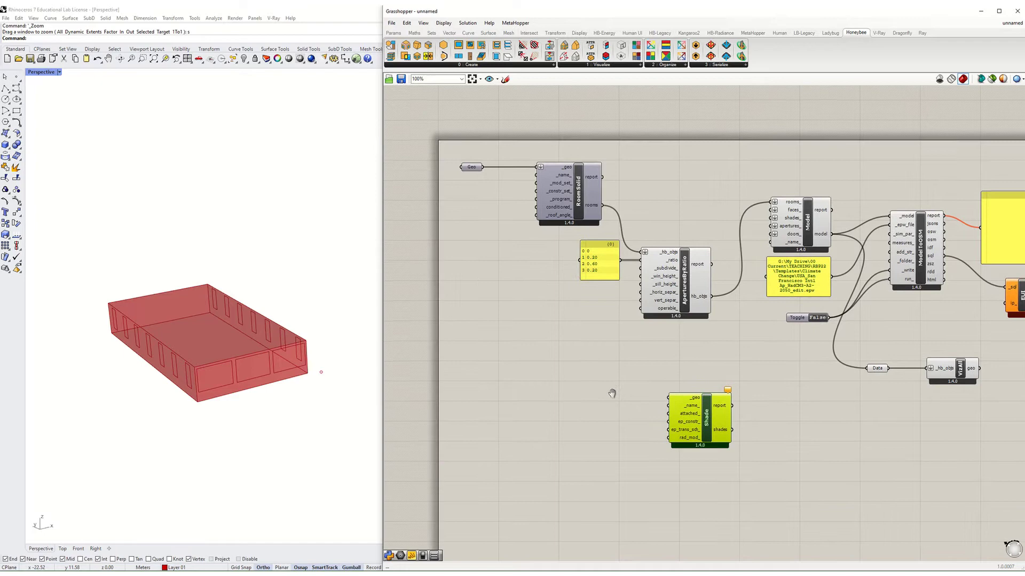
{"action": "left_click", "coordinate": [470, 169]}
{"action": "key", "text": "ctrl+v"}
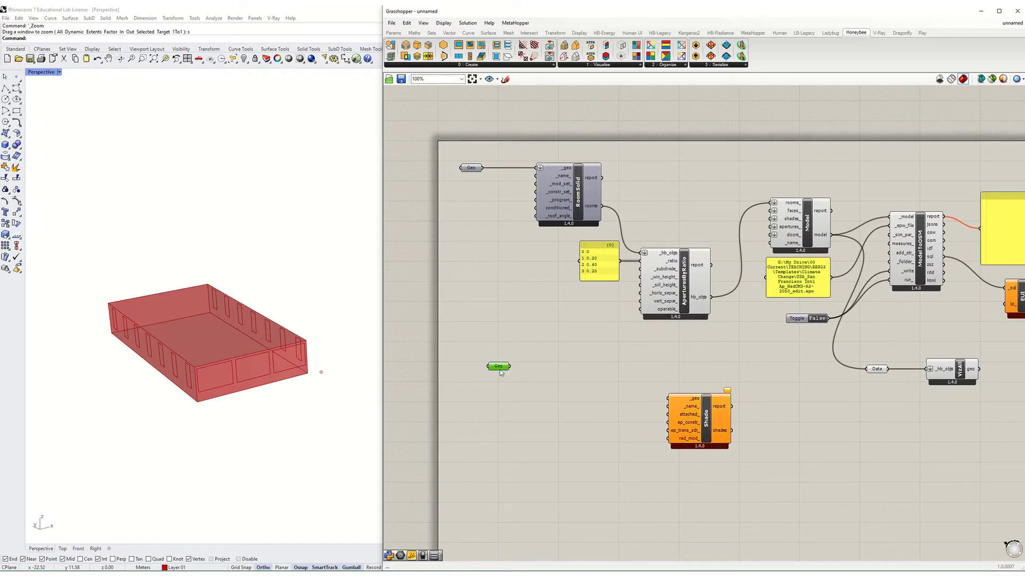
{"action": "left_click_drag", "start_coordinate": [567, 394], "coordinate": [667, 398]}
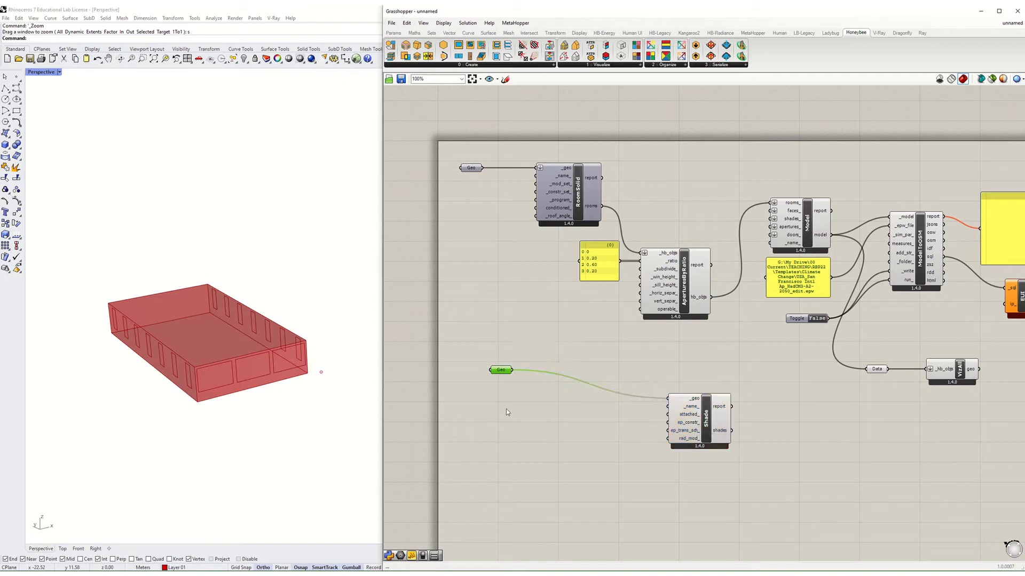
{"action": "left_click_drag", "start_coordinate": [499, 374], "coordinate": [537, 386]}
{"action": "left_click", "coordinate": [300, 434]}
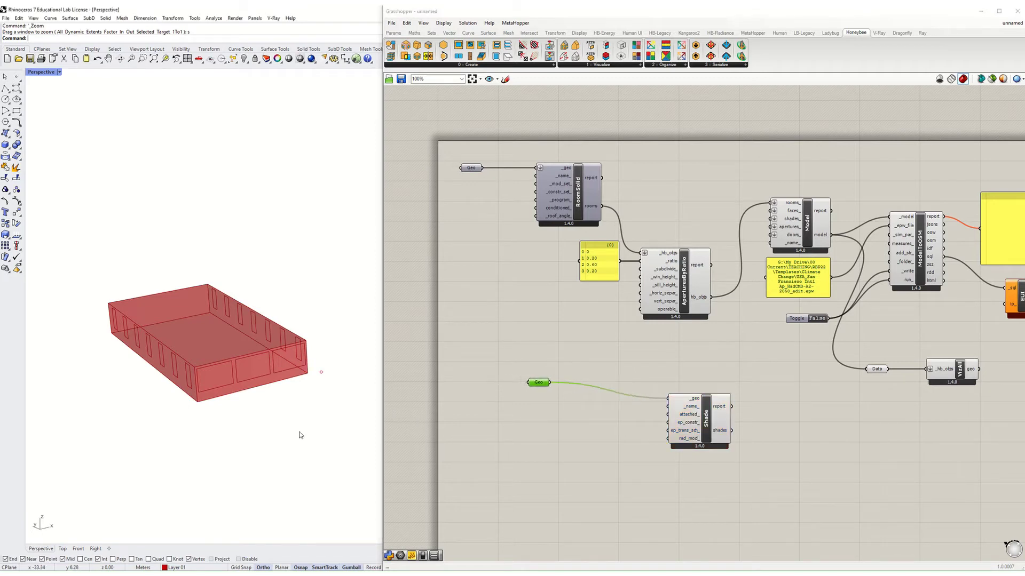
{"action": "scroll", "coordinate": [215, 328], "scroll_direction": "down", "scroll_amount": 2}
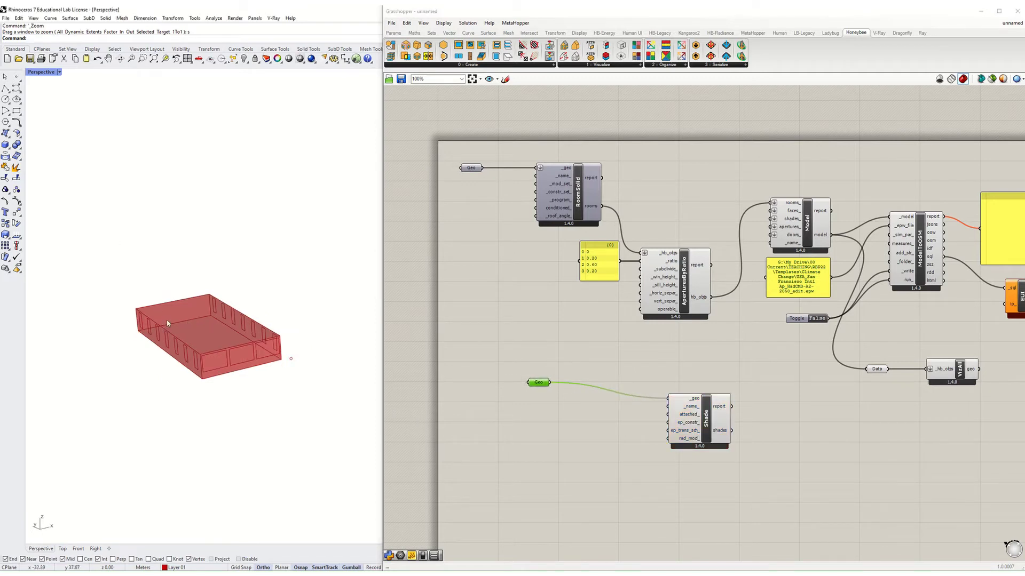
Step: Show the Default layer, make Layer 02 current, and draw a plane from the box's side edge
{"action": "left_click", "coordinate": [981, 11]}
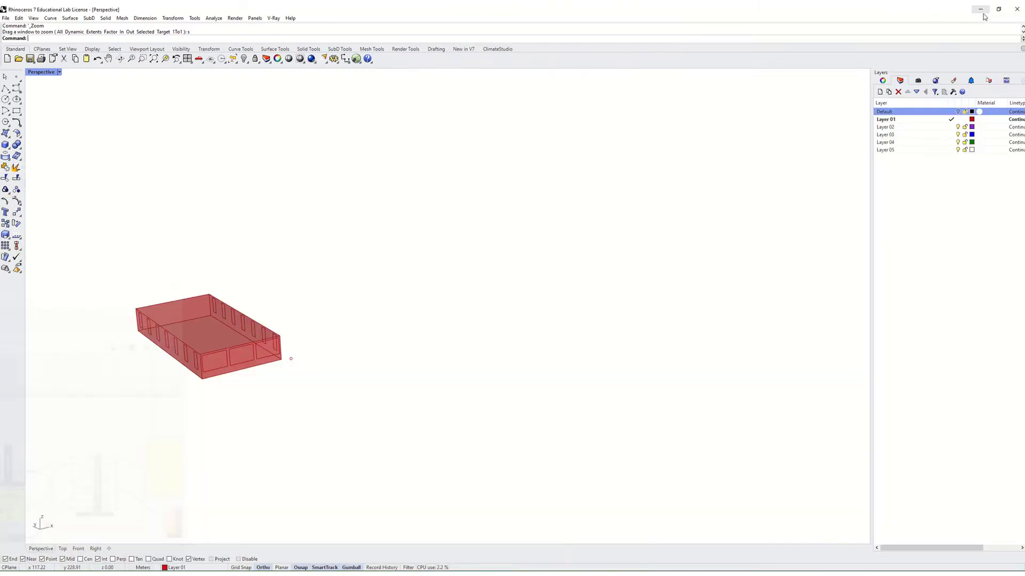
{"action": "left_click", "coordinate": [957, 112]}
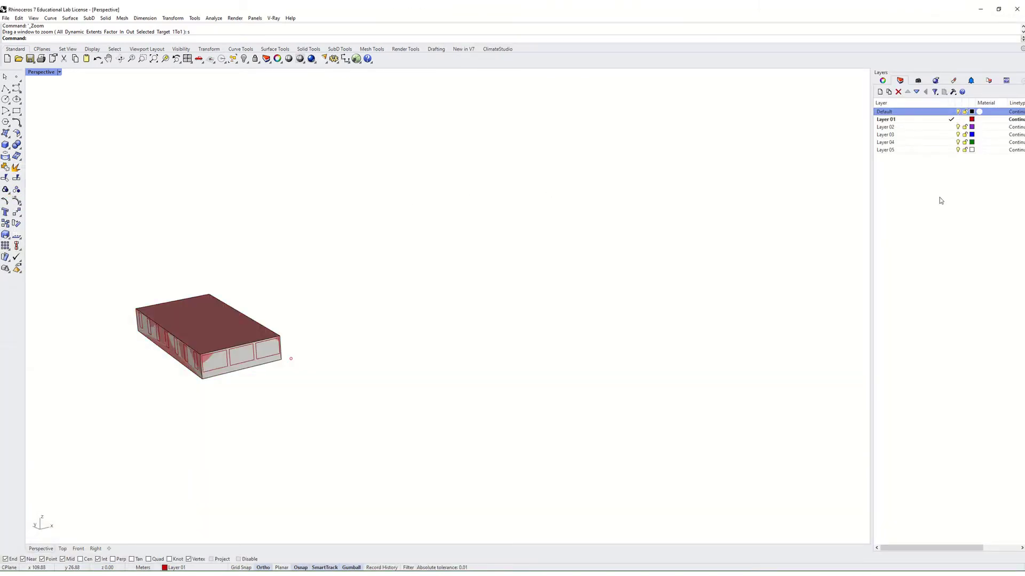
{"action": "left_click", "coordinate": [951, 127]}
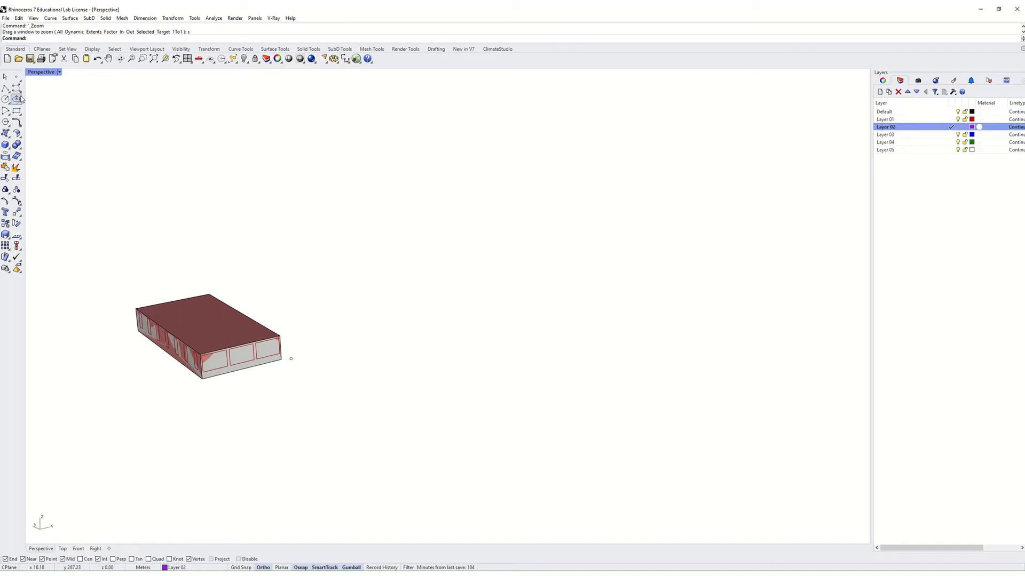
{"action": "left_click", "coordinate": [5, 134]}
{"action": "left_click", "coordinate": [32, 150]}
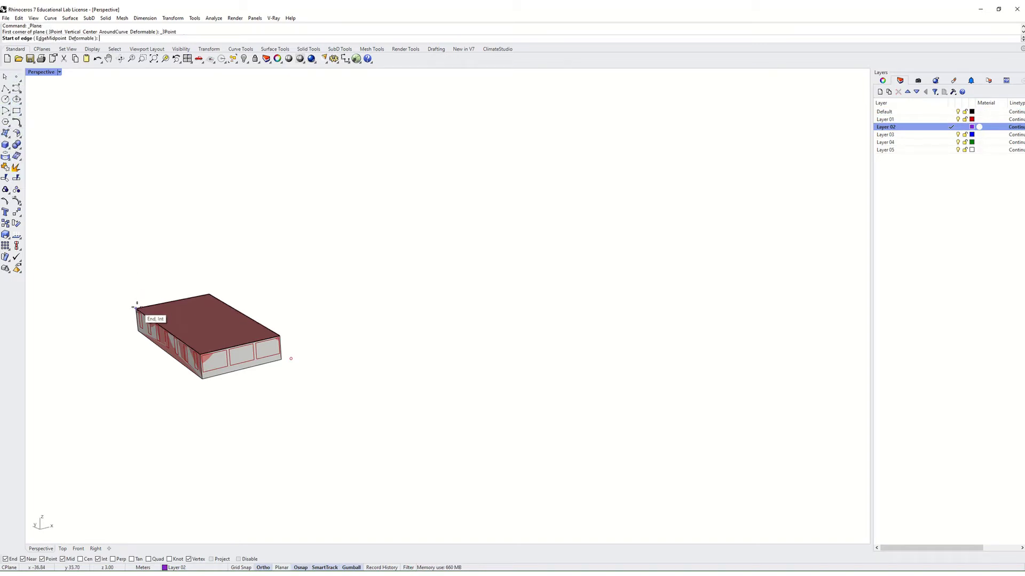
{"action": "left_click", "coordinate": [137, 308]}
{"action": "left_click", "coordinate": [200, 354]}
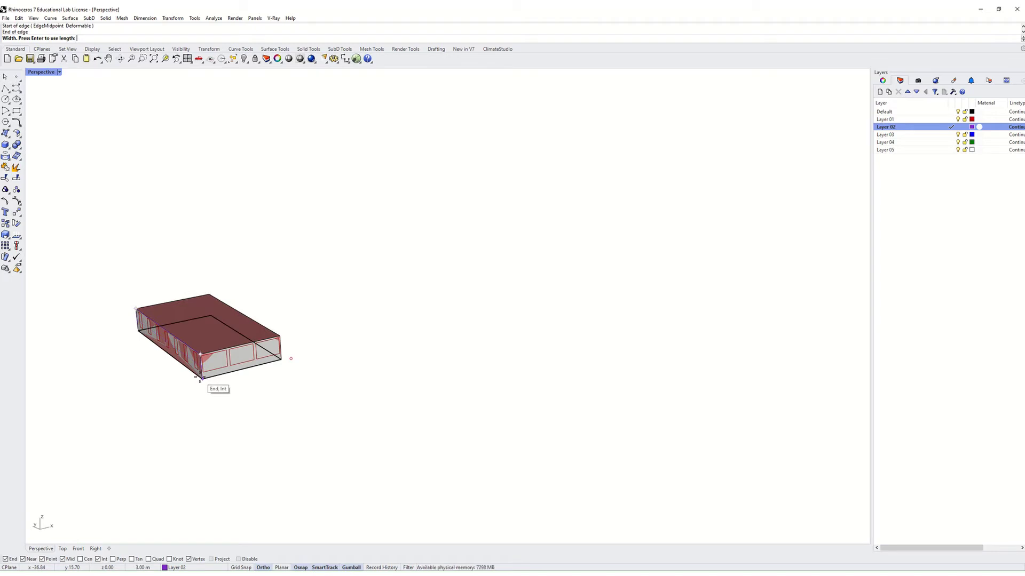
{"action": "left_click", "coordinate": [137, 331]}
{"action": "left_click", "coordinate": [160, 347]}
{"action": "left_click", "coordinate": [177, 361]}
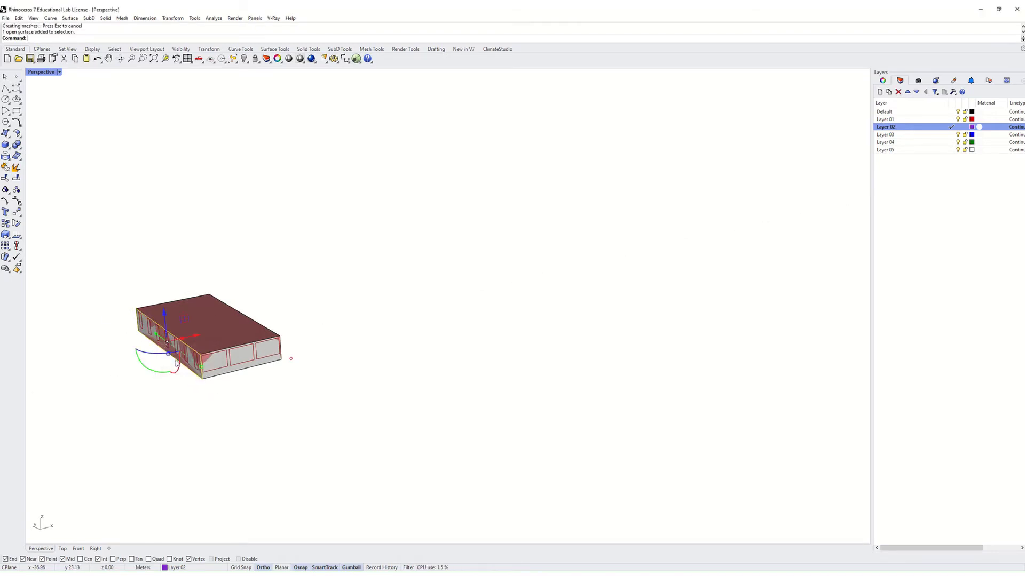
Step: Rotate the plane in 3D about the box's top edge so it juts outward as an overhang
{"action": "type", "text": "R"}
{"action": "type", "text": "Rot"}
{"action": "type", "text": "ate3"}
{"action": "key", "text": "Return"}
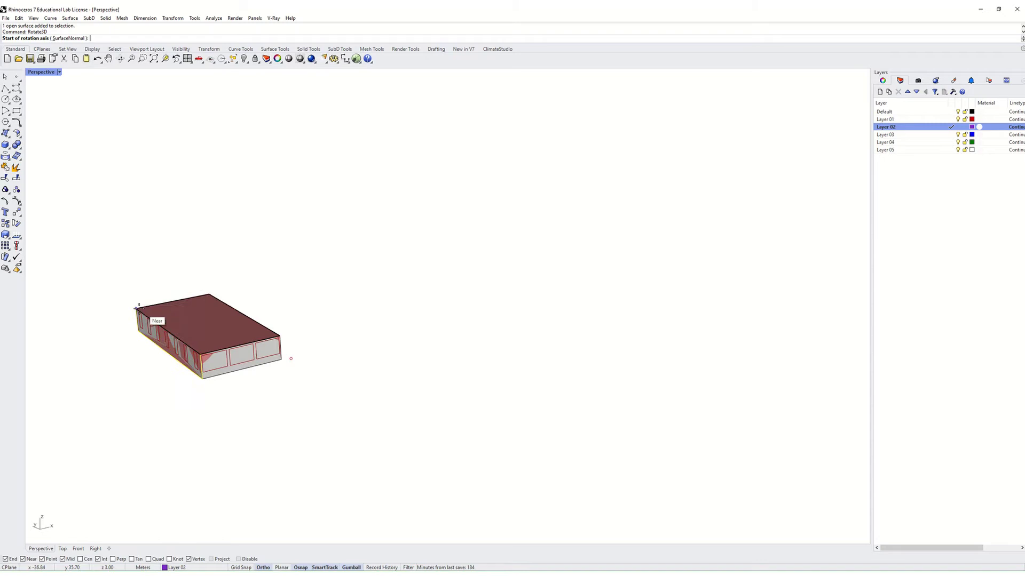
{"action": "left_click", "coordinate": [138, 306]}
{"action": "left_click", "coordinate": [200, 378]}
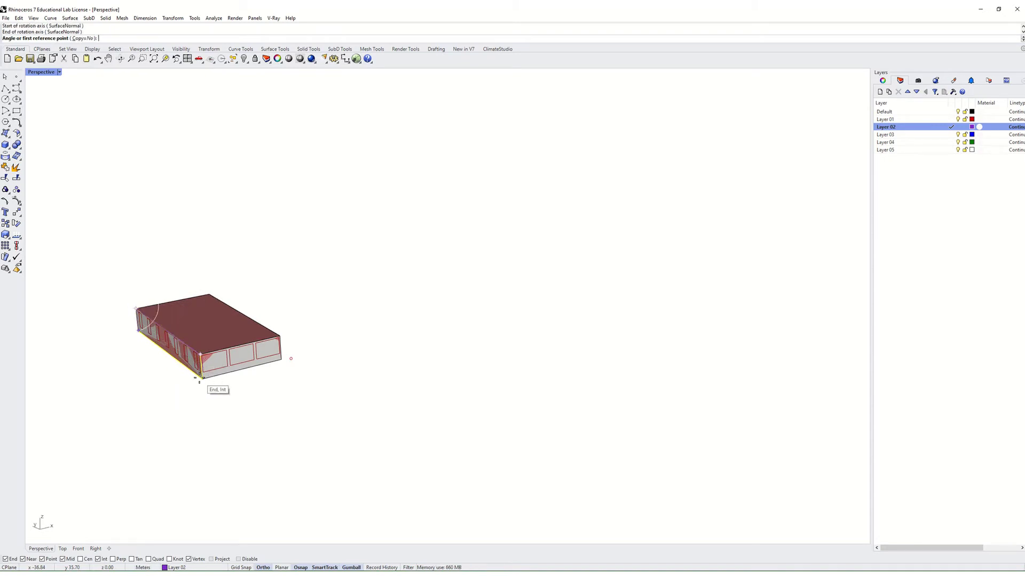
{"action": "left_click", "coordinate": [121, 322]}
{"action": "left_click", "coordinate": [111, 313]}
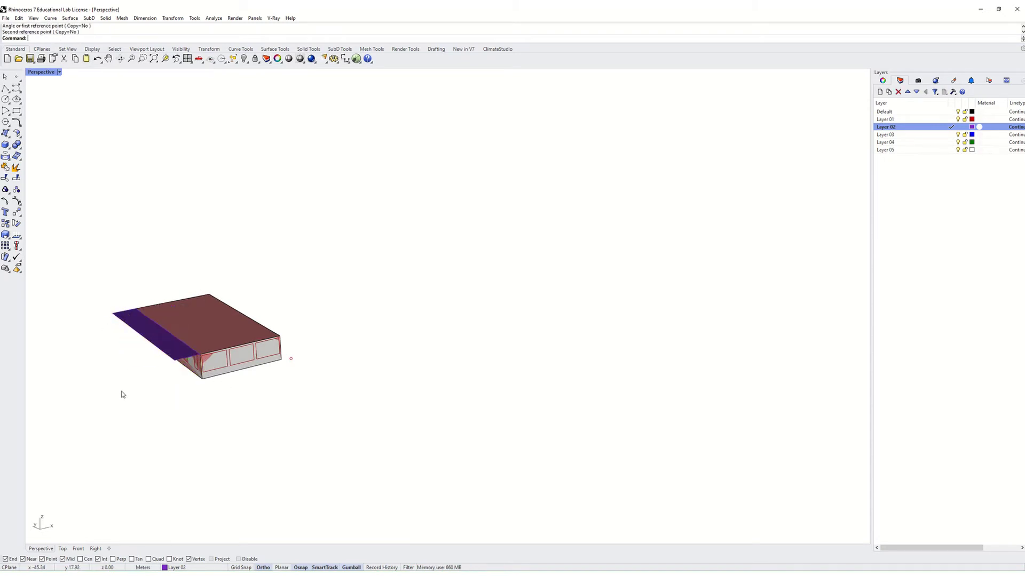
{"action": "right_click_drag", "start_coordinate": [122, 394], "coordinate": [190, 393]}
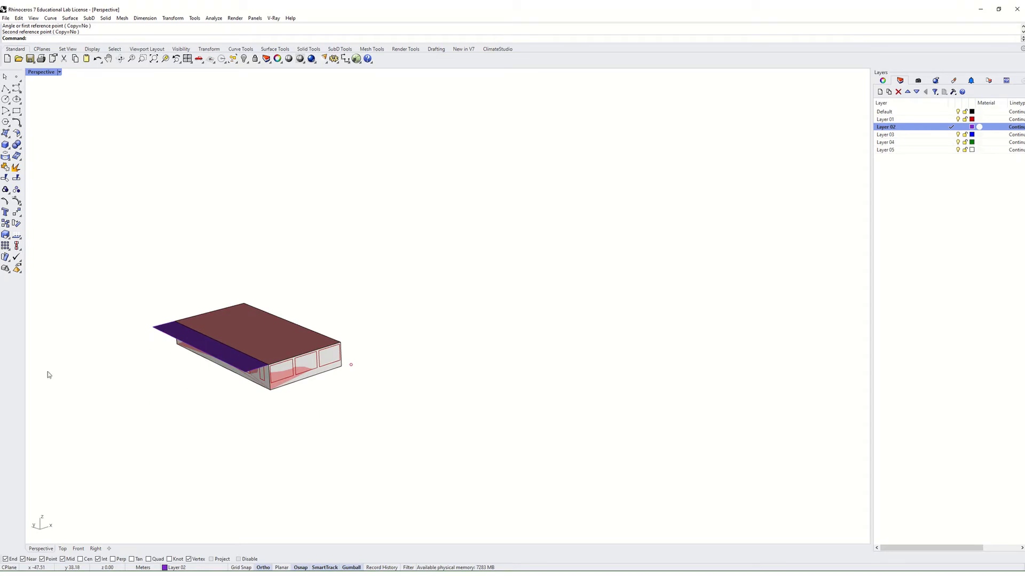
Step: Assign the selected overhang surface to the new Geo parameter with Set one Geometry
{"action": "key", "text": "alt+Tab"}
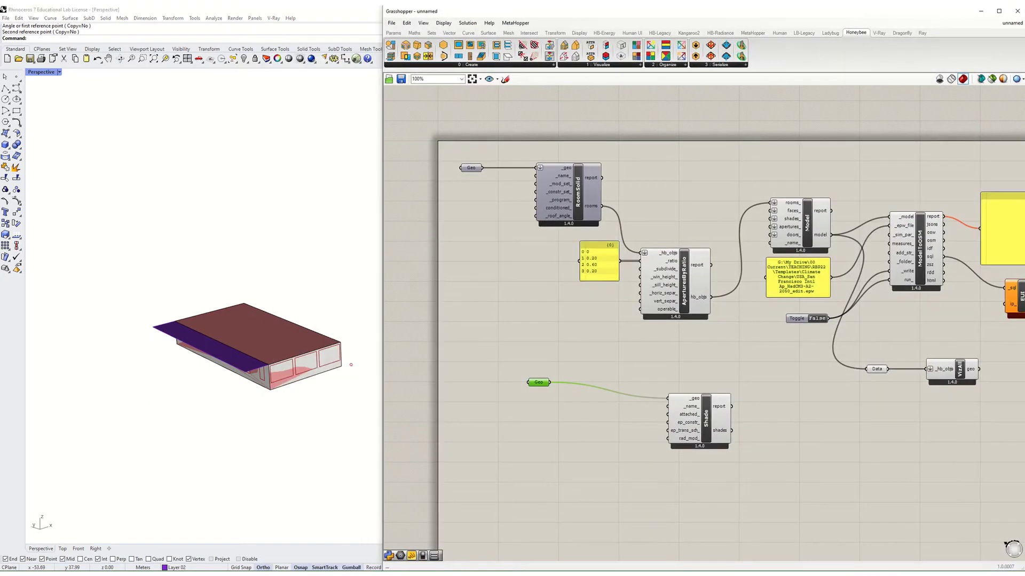
{"action": "left_click", "coordinate": [162, 330]}
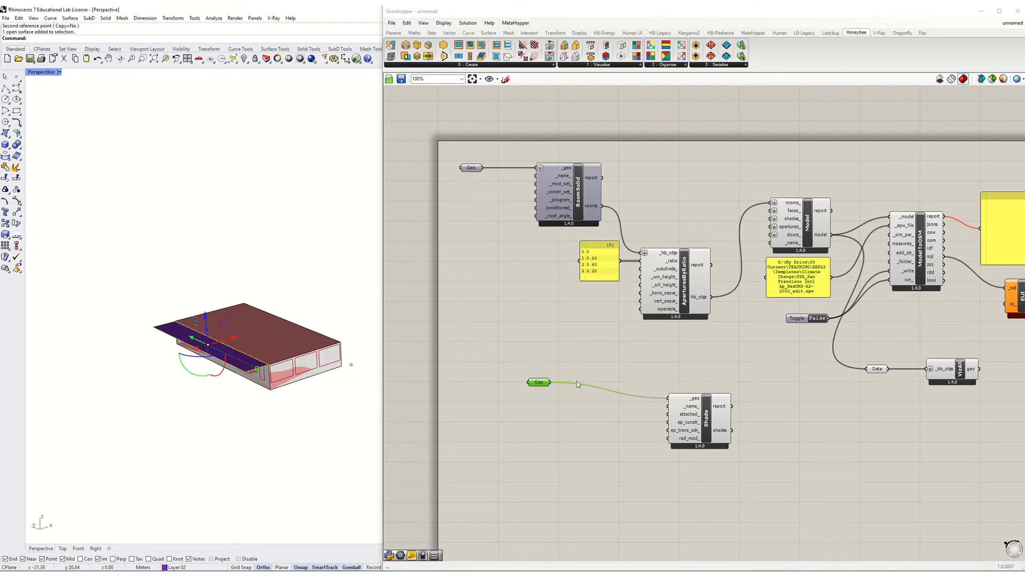
{"action": "right_click", "coordinate": [535, 383]}
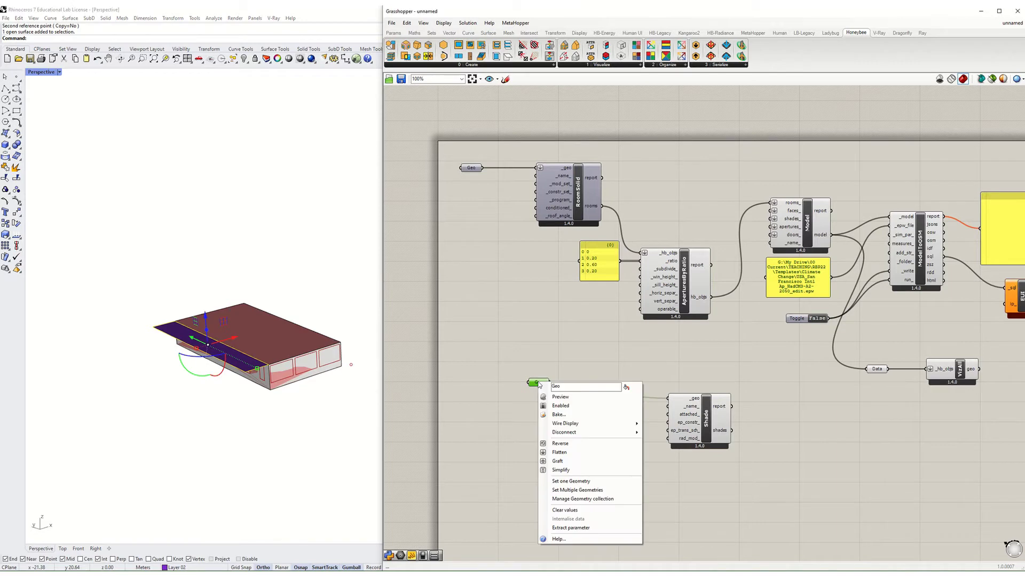
{"action": "left_click", "coordinate": [572, 480]}
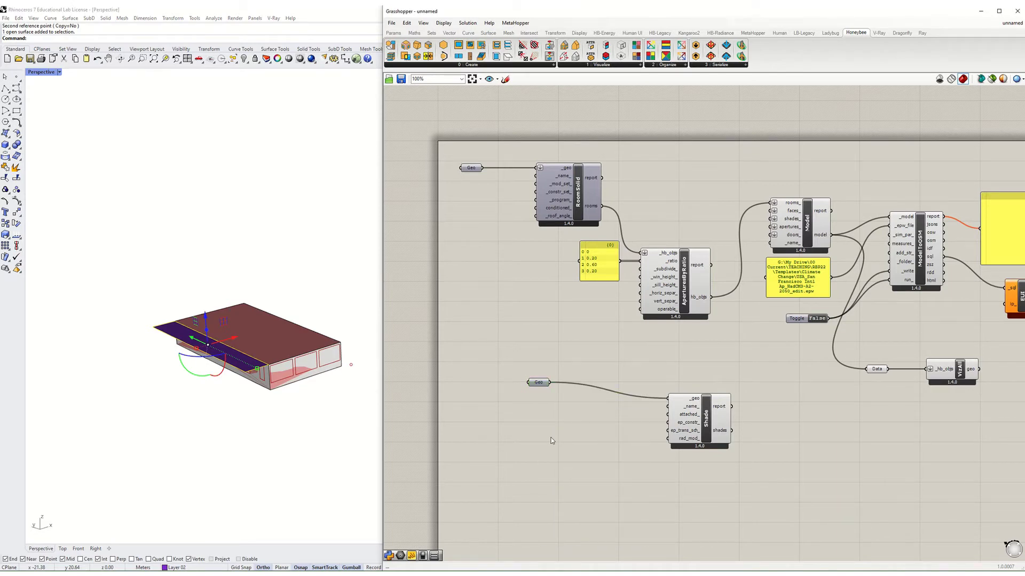
{"action": "right_click", "coordinate": [537, 383]}
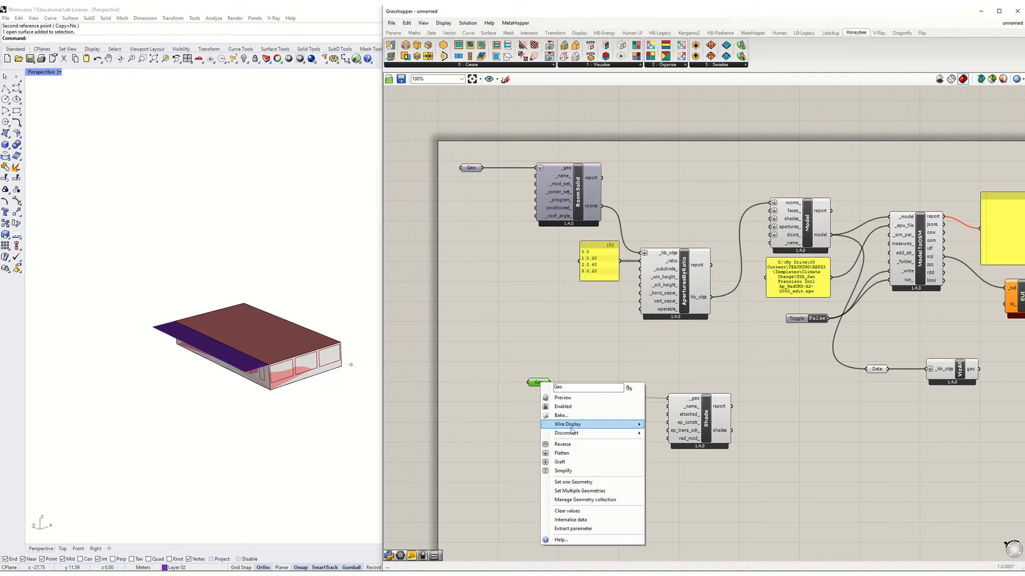
{"action": "left_click", "coordinate": [572, 511]}
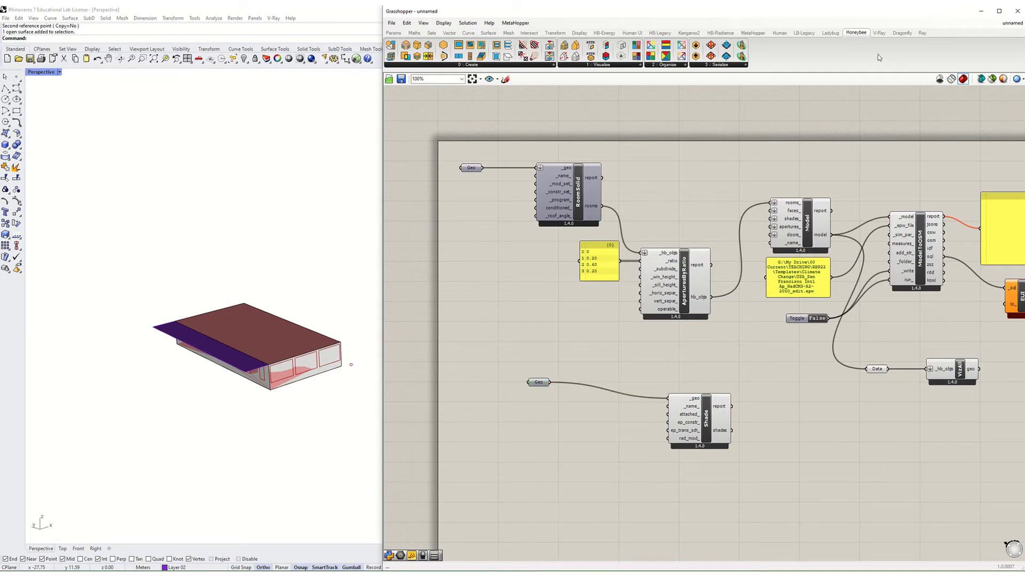
Step: Make Layer 01 current and turn off Layer 02 and the Default layer in Rhino
{"action": "left_click", "coordinate": [981, 11]}
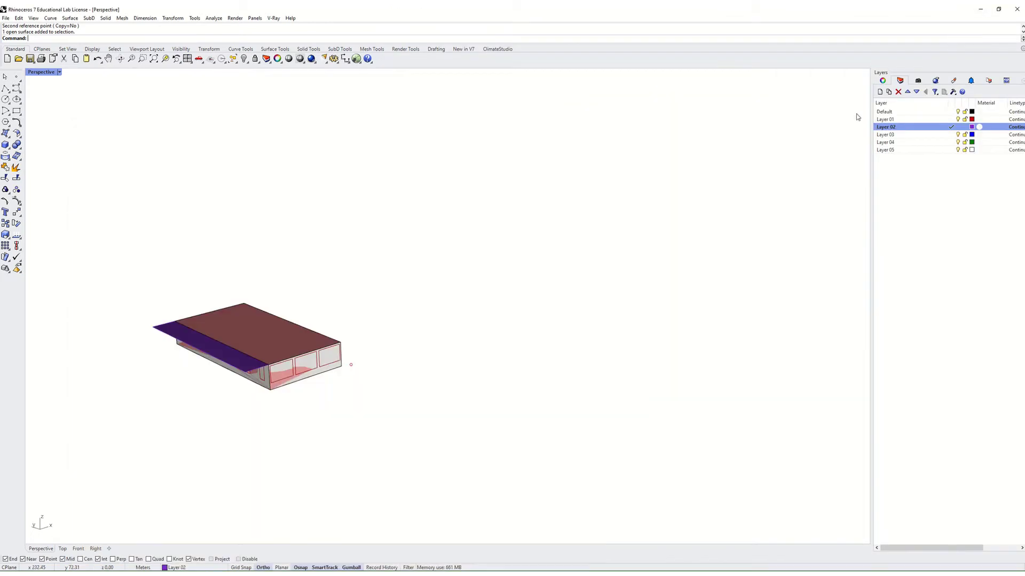
{"action": "left_click", "coordinate": [951, 119]}
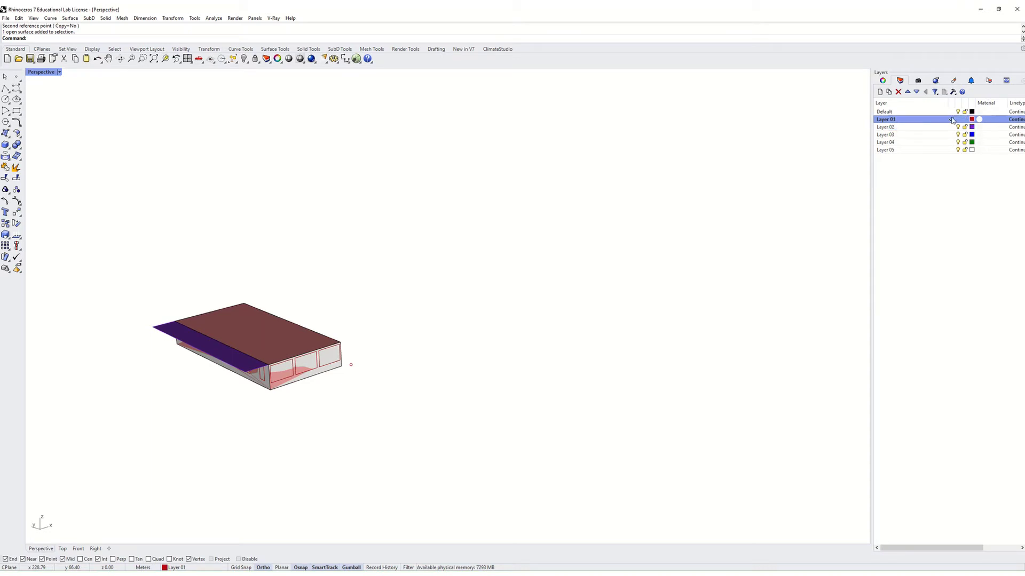
{"action": "left_click", "coordinate": [958, 128]}
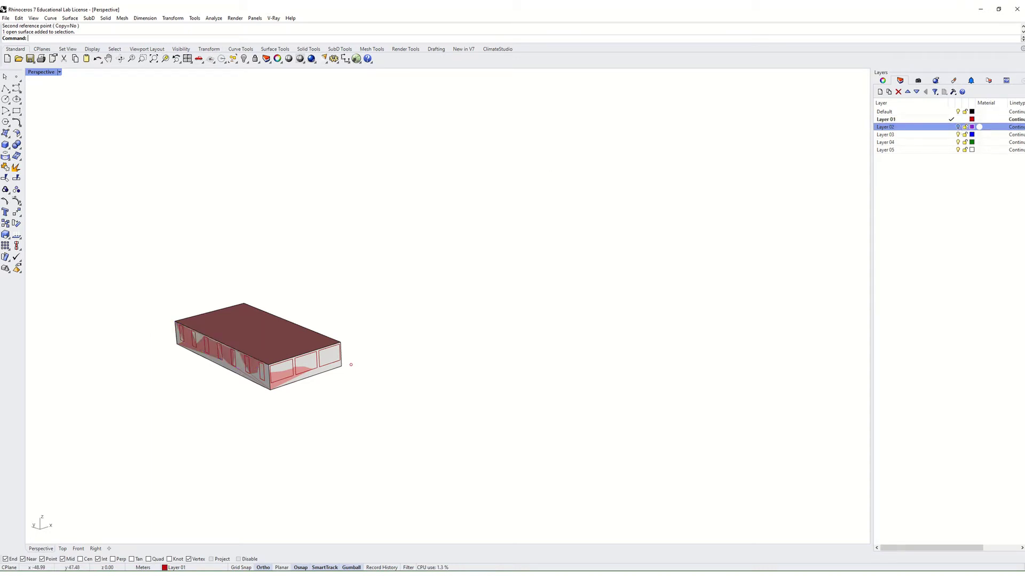
{"action": "left_click", "coordinate": [957, 111]}
Step: Connect the HB Shade's shades output to the Model component's shades_ input
{"action": "key", "text": "alt+Tab"}
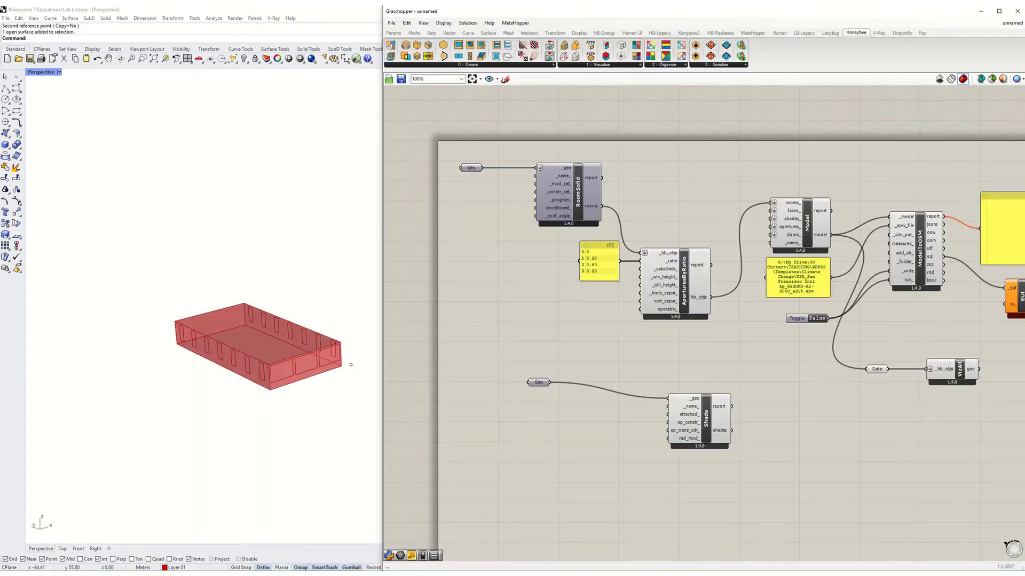
{"action": "right_click_drag", "start_coordinate": [590, 471], "coordinate": [492, 451]}
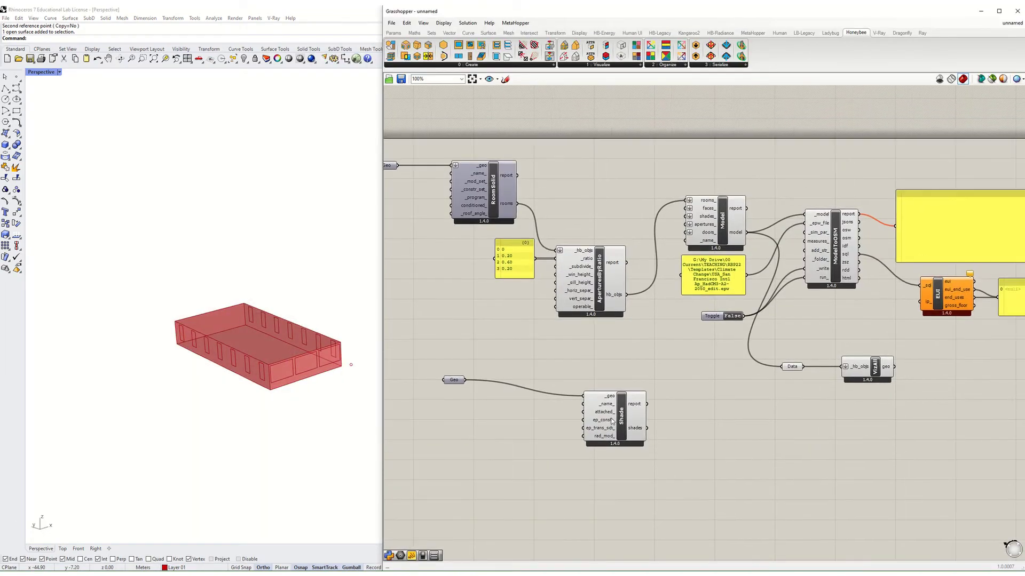
{"action": "left_click_drag", "start_coordinate": [612, 421], "coordinate": [606, 419]}
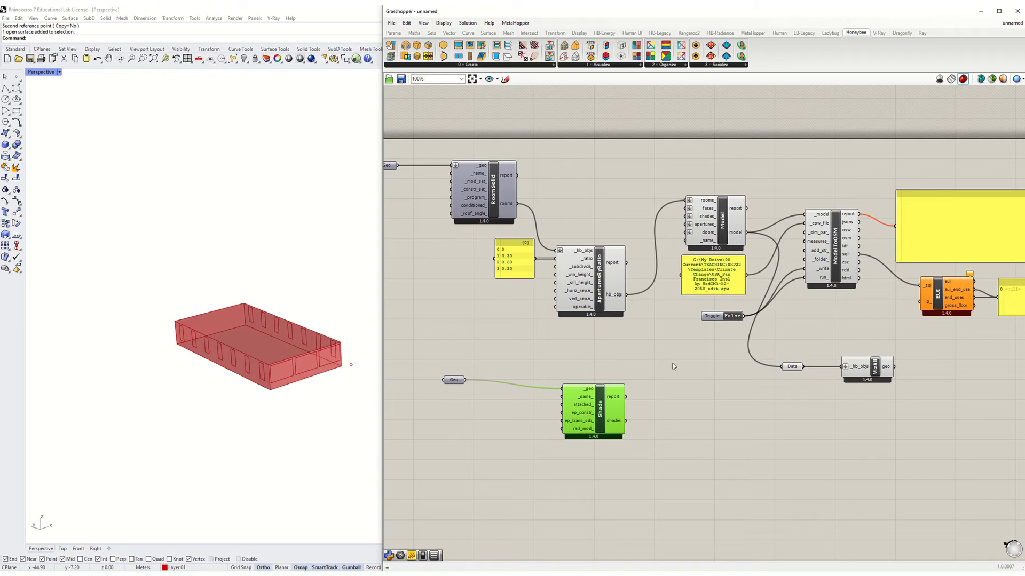
{"action": "left_click_drag", "start_coordinate": [720, 224], "coordinate": [717, 218]}
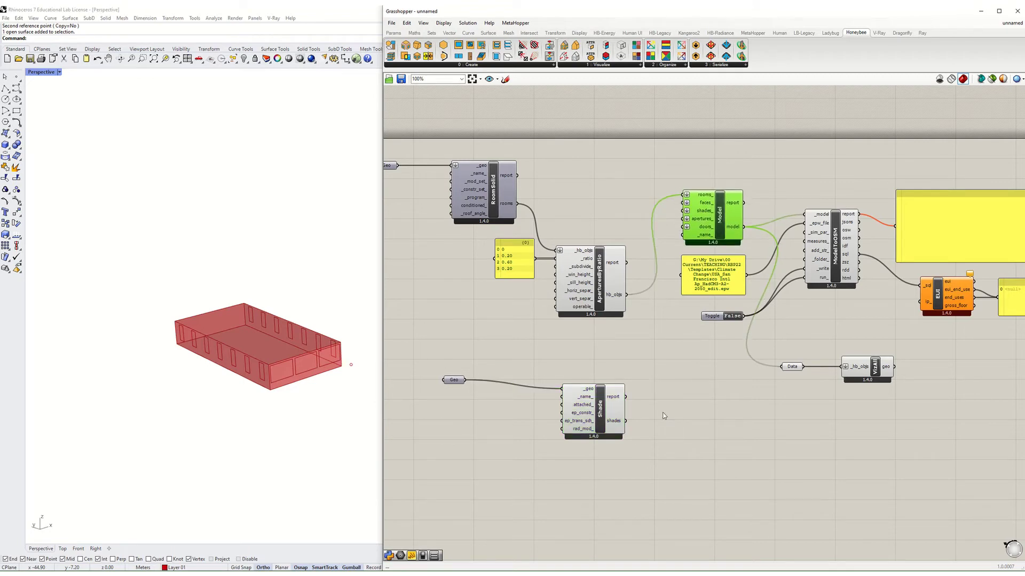
{"action": "left_click_drag", "start_coordinate": [625, 420], "coordinate": [679, 216]}
{"action": "left_click_drag", "start_coordinate": [626, 420], "coordinate": [686, 210]}
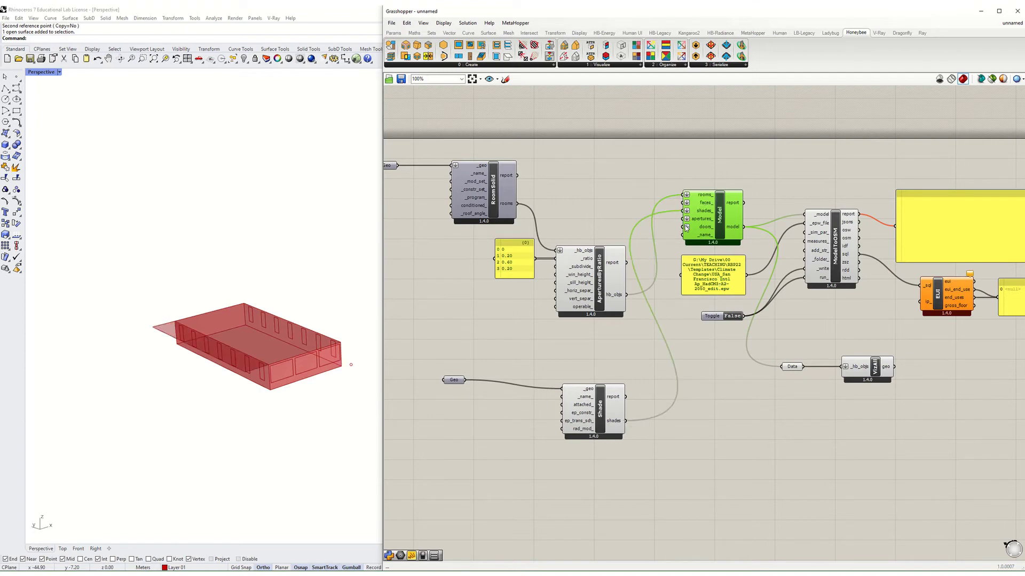
{"action": "left_click", "coordinate": [708, 369]}
Step: Tidy the VizAll and Shade components on the canvas and clear the selection
{"action": "left_click_drag", "start_coordinate": [852, 379], "coordinate": [855, 373]}
{"action": "left_click", "coordinate": [784, 411]}
{"action": "scroll", "coordinate": [163, 335], "scroll_direction": "up", "scroll_amount": 3}
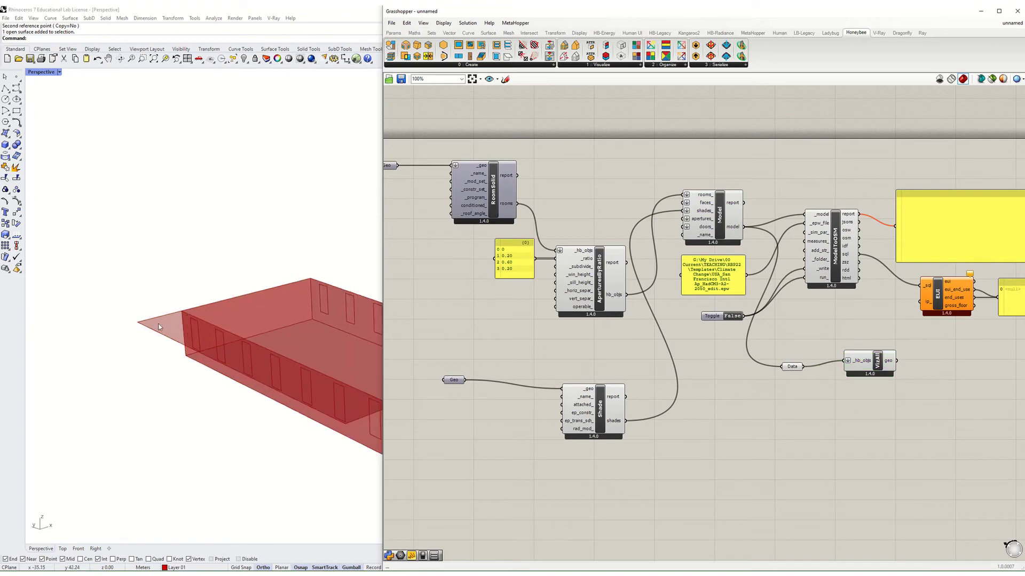
{"action": "left_click_drag", "start_coordinate": [634, 483], "coordinate": [572, 395]}
{"action": "middle_click", "coordinate": [606, 419]}
{"action": "left_click", "coordinate": [756, 450]}
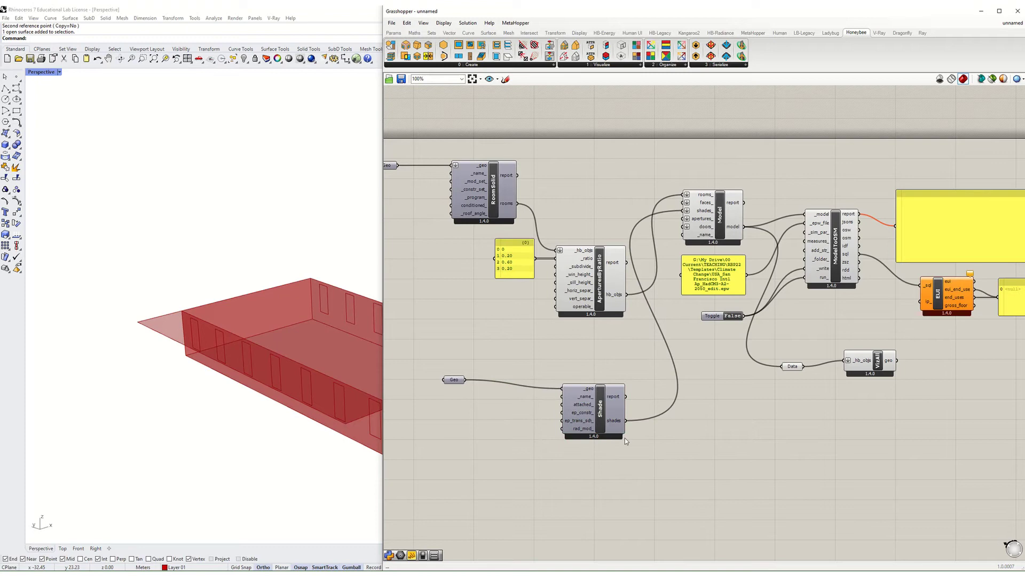
{"action": "scroll", "coordinate": [640, 427], "scroll_direction": "down", "scroll_amount": 3}
{"action": "scroll", "coordinate": [625, 346], "scroll_direction": "down", "scroll_amount": 2}
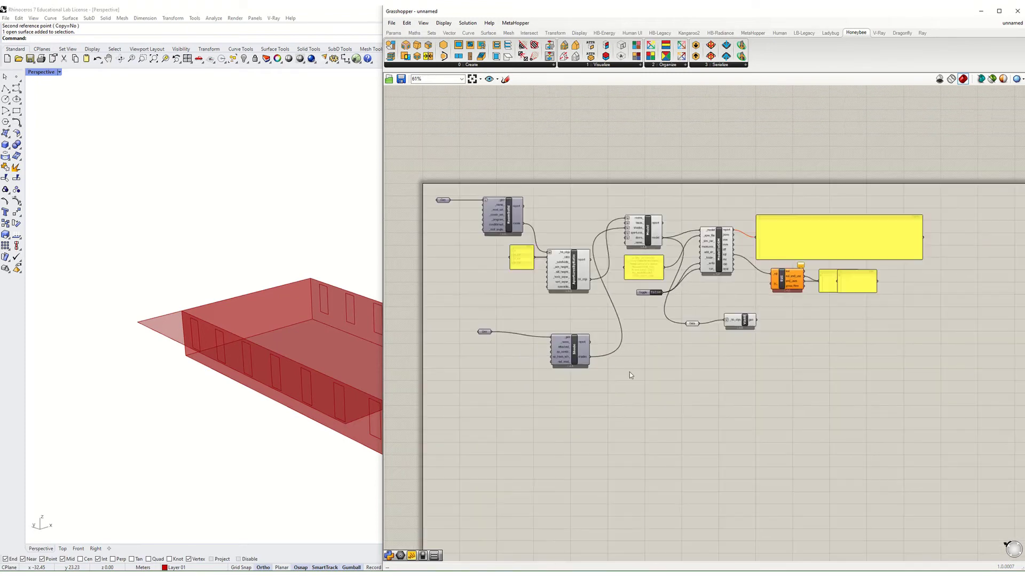
{"action": "scroll", "coordinate": [627, 371], "scroll_direction": "down", "scroll_amount": 1}
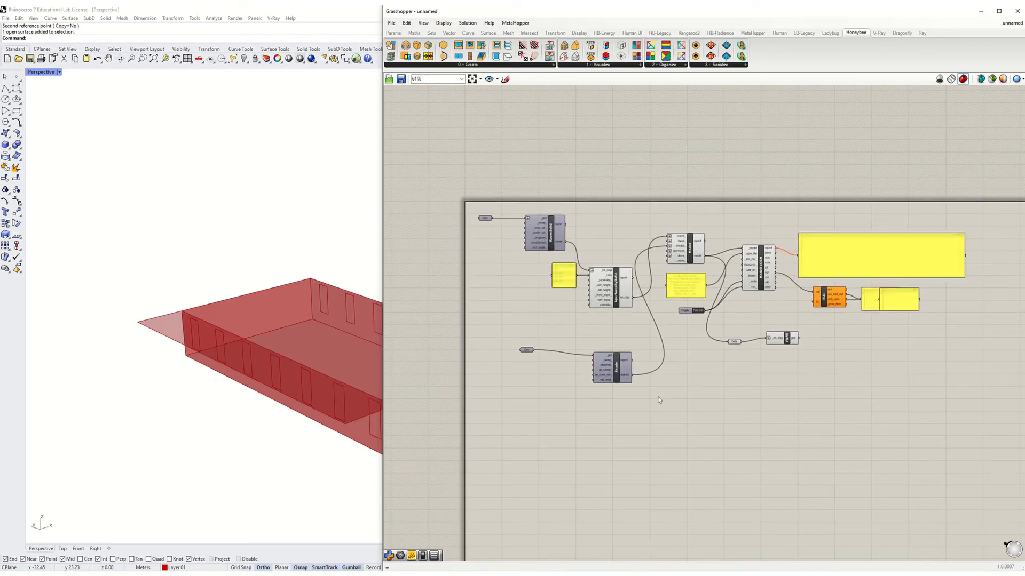
{"action": "scroll", "coordinate": [670, 329], "scroll_direction": "up", "scroll_amount": 2}
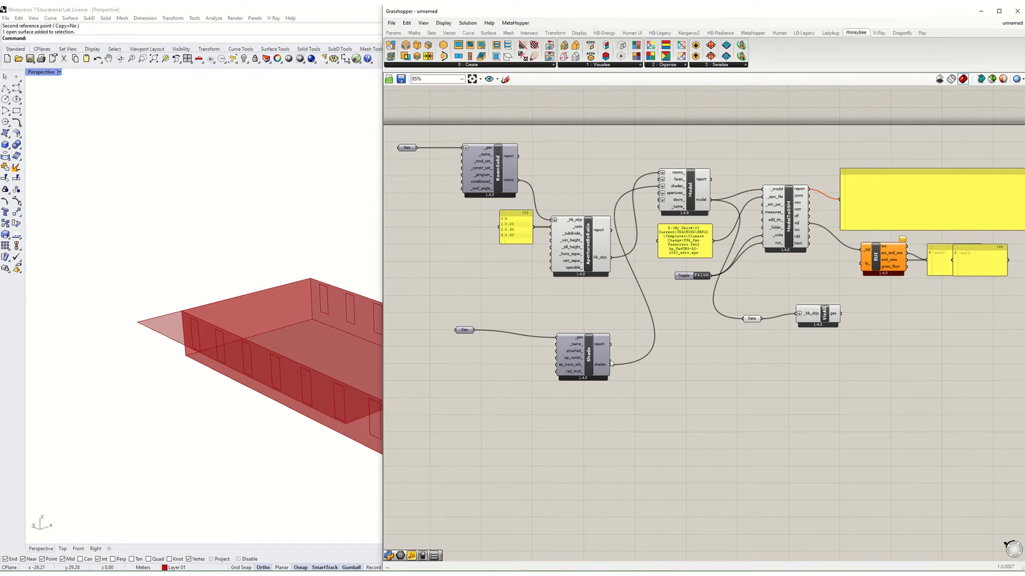
{"action": "scroll", "coordinate": [232, 340], "scroll_direction": "down", "scroll_amount": 5}
{"action": "right_click_drag", "start_coordinate": [224, 339], "coordinate": [136, 371]}
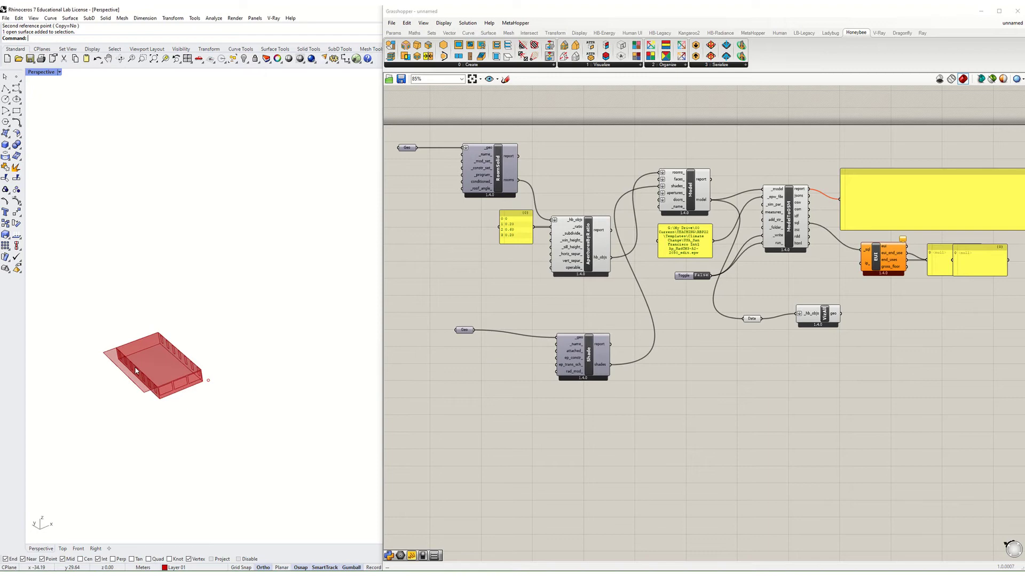
{"action": "scroll", "coordinate": [160, 374], "scroll_direction": "up", "scroll_amount": 4}
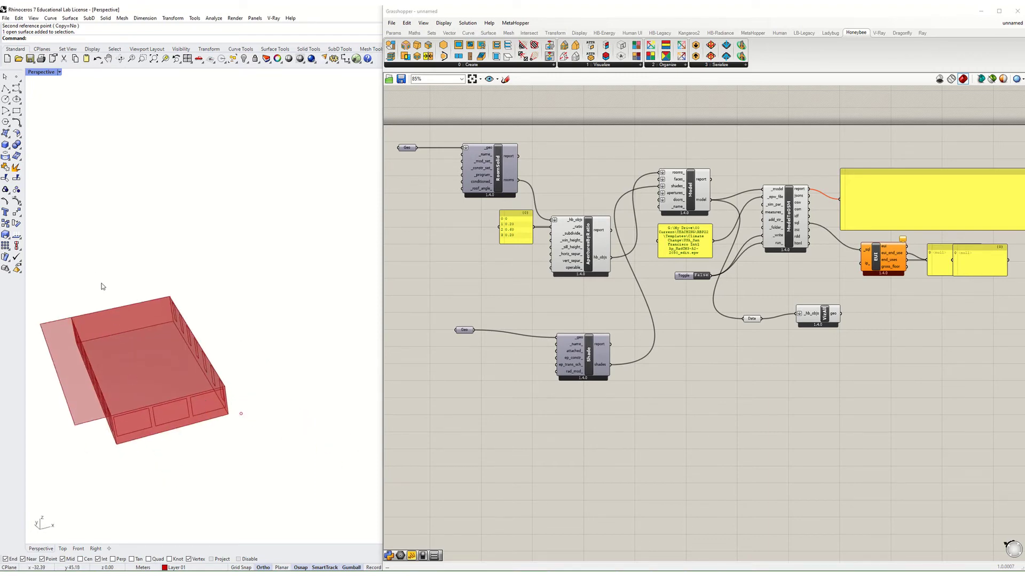
{"action": "right_click_drag", "start_coordinate": [132, 372], "coordinate": [215, 366]}
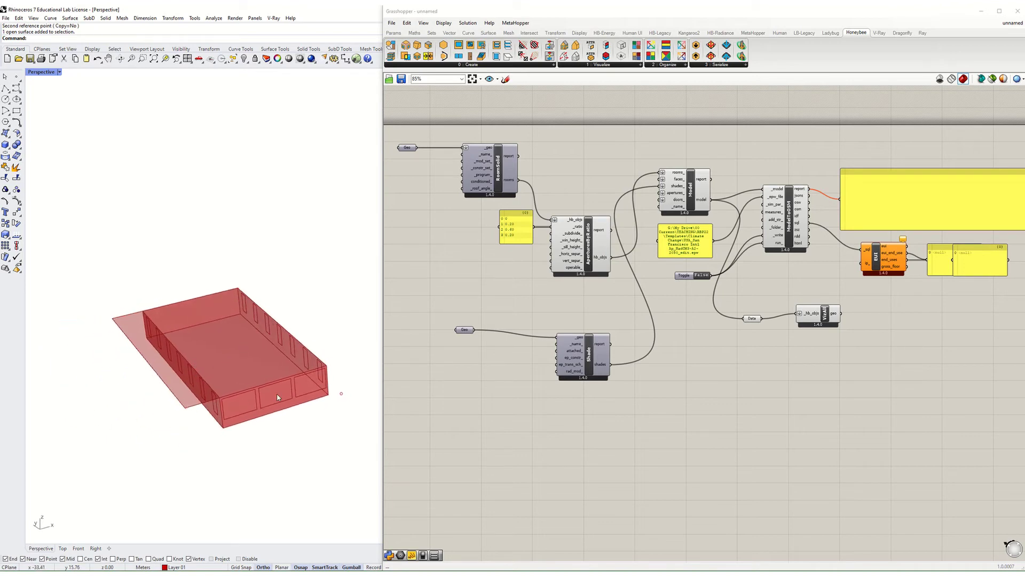
{"action": "left_click", "coordinate": [773, 414]}
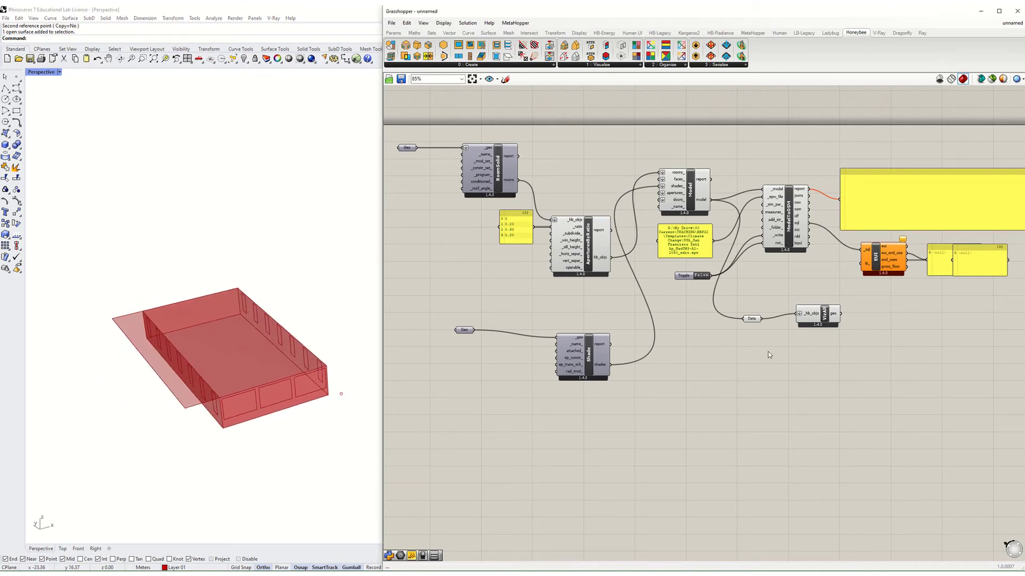
{"action": "scroll", "coordinate": [812, 180], "scroll_direction": "up", "scroll_amount": 4}
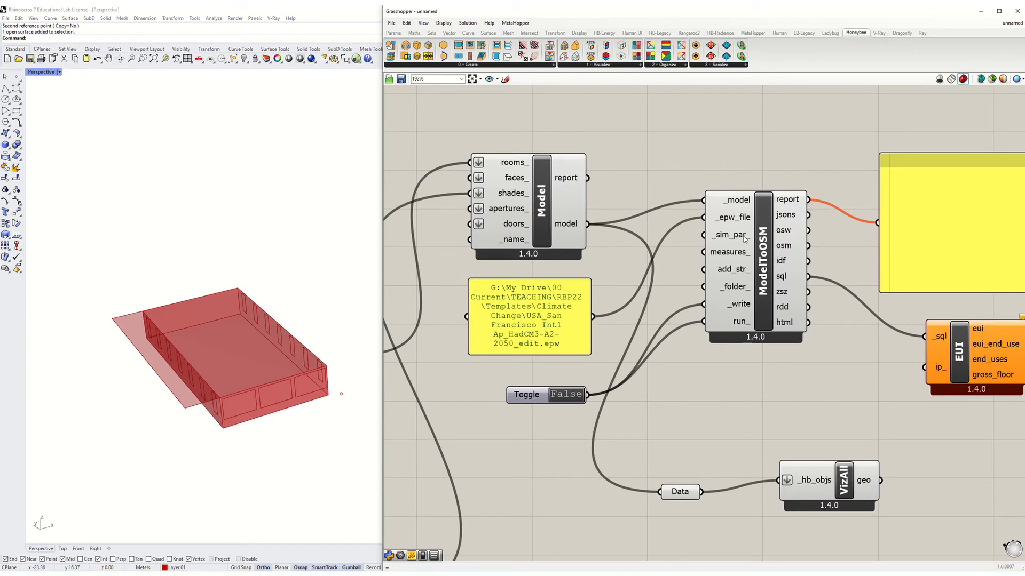
Step: Place an HB Simulation Parameter component above the Model via the 'simulation para' search
{"action": "right_click_drag", "start_coordinate": [745, 239], "coordinate": [747, 311]}
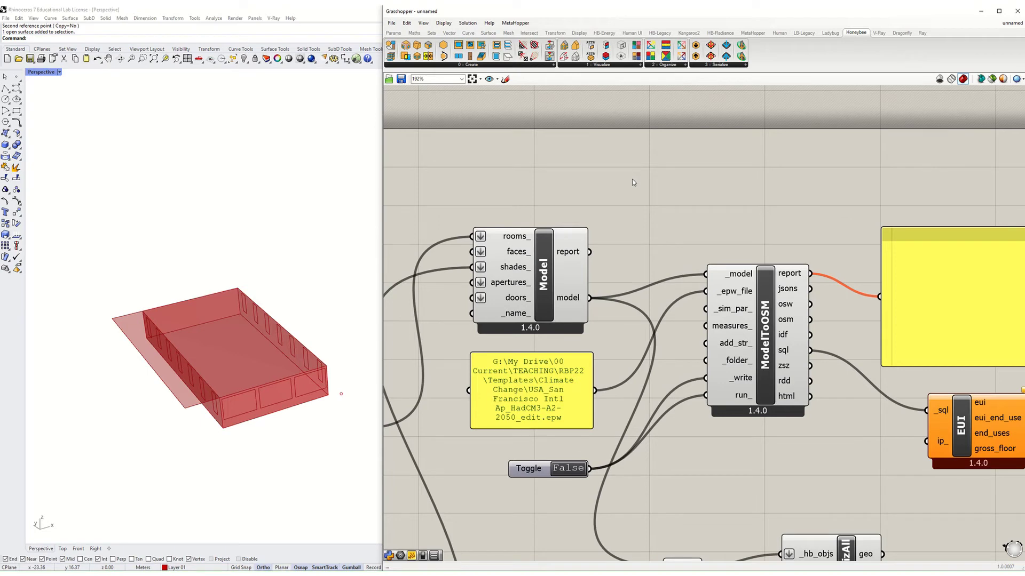
{"action": "double_click", "coordinate": [613, 182]}
{"action": "type", "text": "si"}
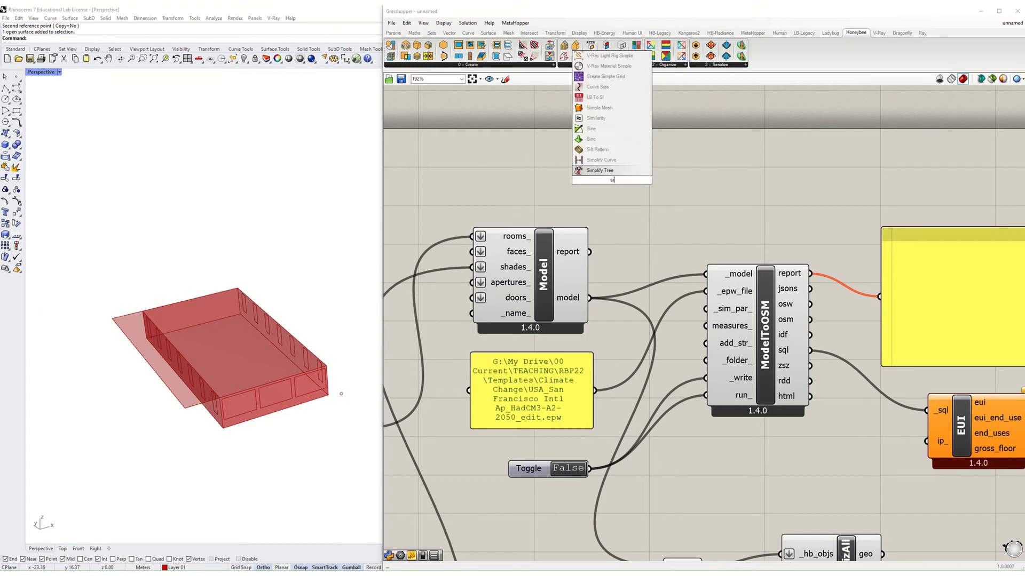
{"action": "type", "text": "mulation para"}
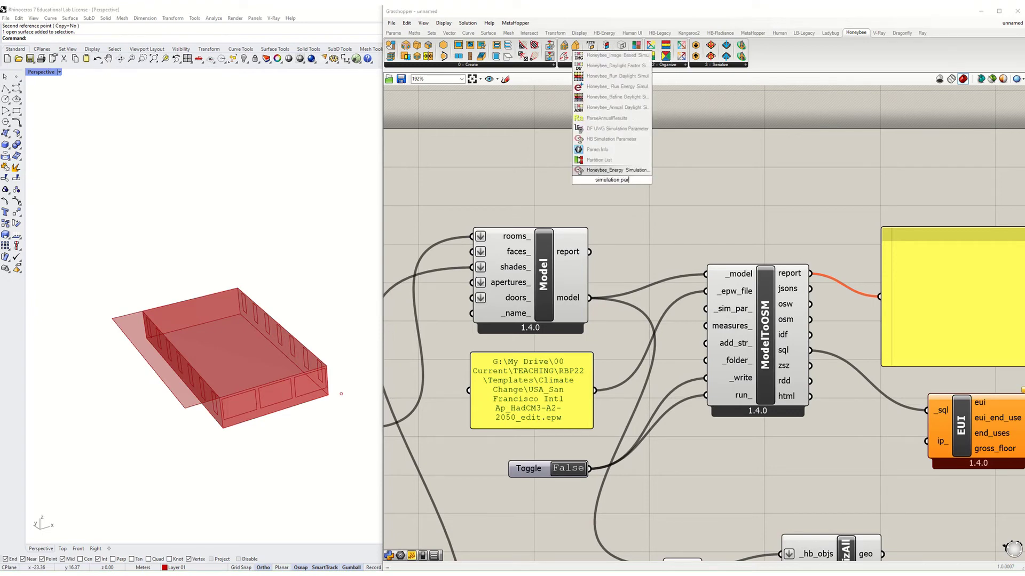
{"action": "key", "text": "Up"}
{"action": "key", "text": "Up"}
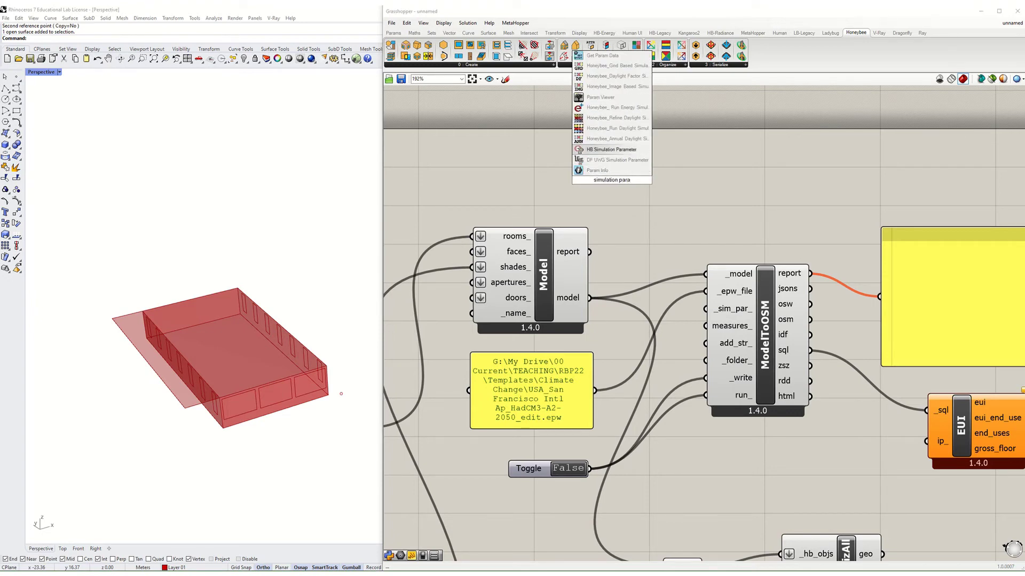
{"action": "key", "text": "Return"}
{"action": "scroll", "coordinate": [651, 290], "scroll_direction": "down", "scroll_amount": 3}
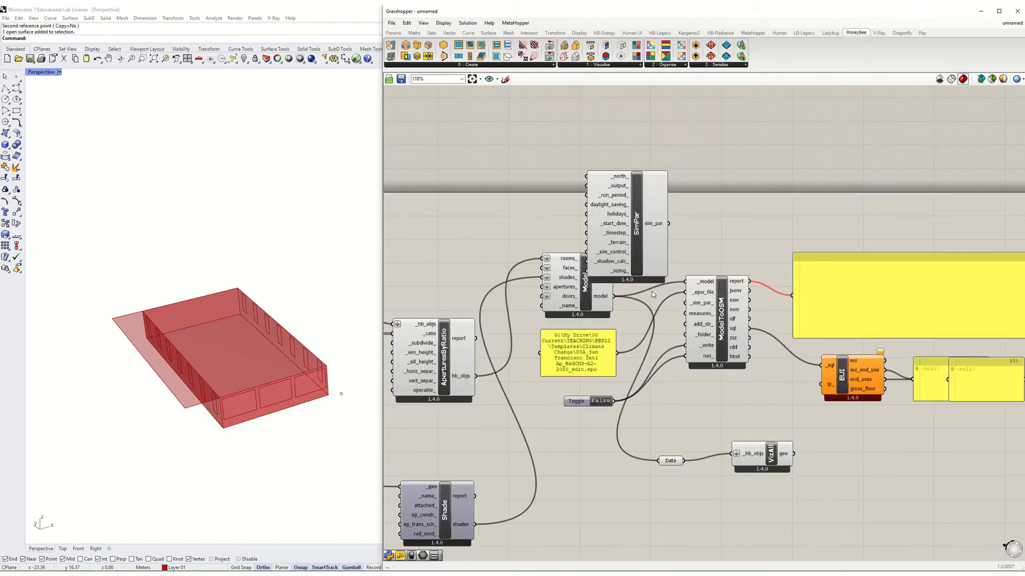
{"action": "left_click_drag", "start_coordinate": [650, 233], "coordinate": [685, 303]}
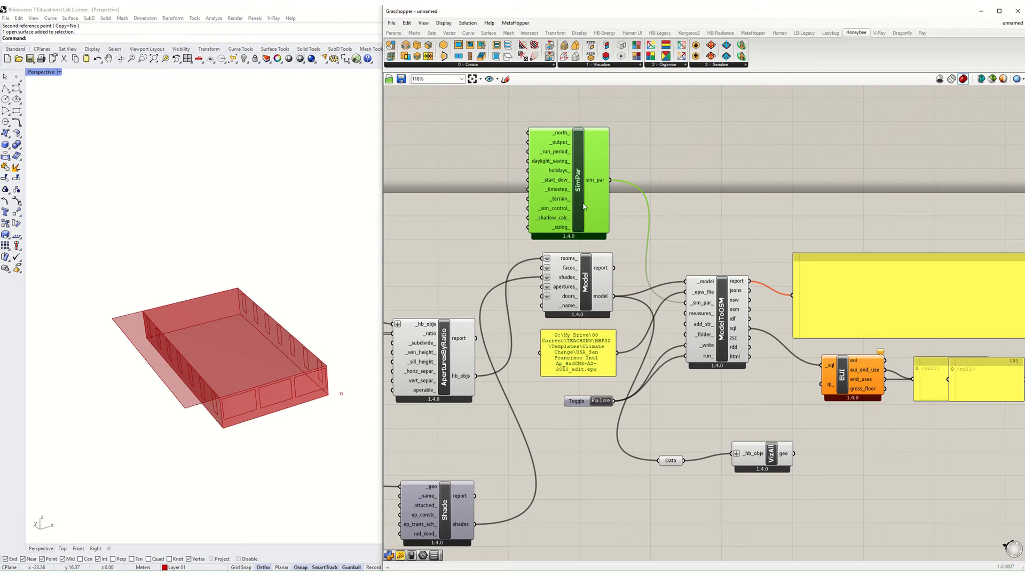
Step: Search the canvas for the Ladybug 'compass' component
{"action": "right_click_drag", "start_coordinate": [583, 207], "coordinate": [655, 226]}
{"action": "double_click", "coordinate": [534, 155]}
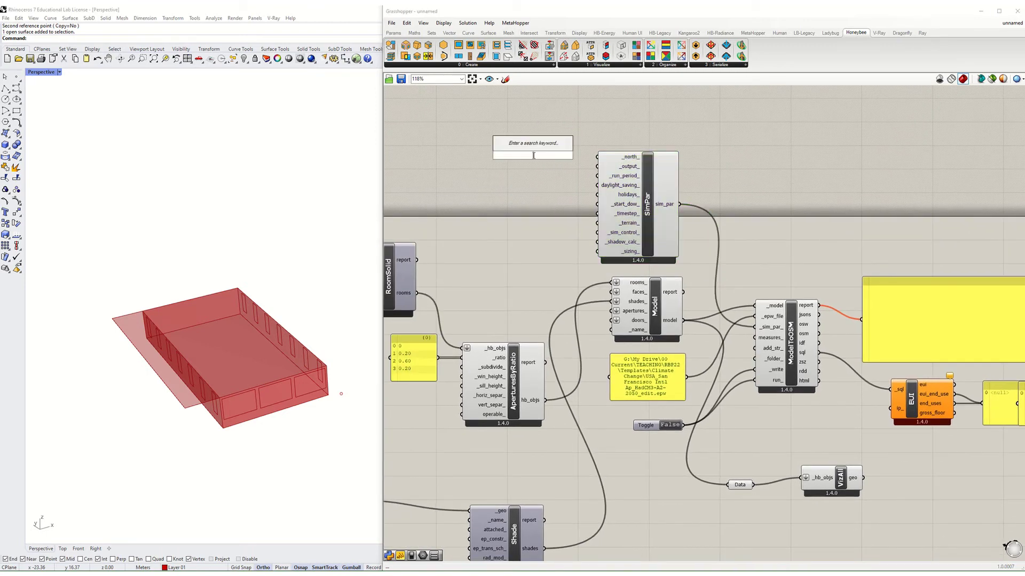
{"action": "type", "text": "compa"}
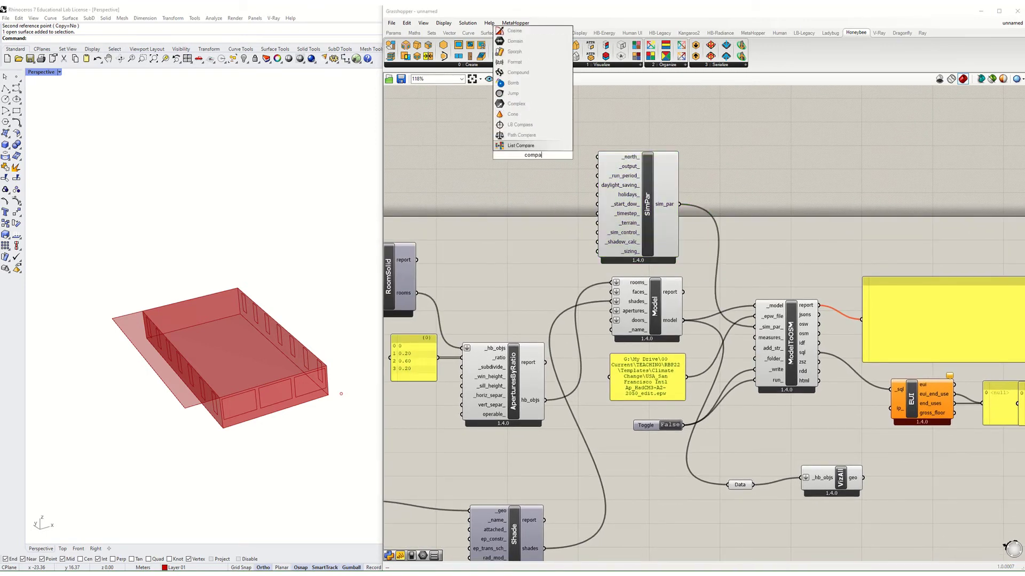
{"action": "type", "text": "ss"}
Step: Place the LB Compass component and move it higher on the canvas
{"action": "key", "text": "Return"}
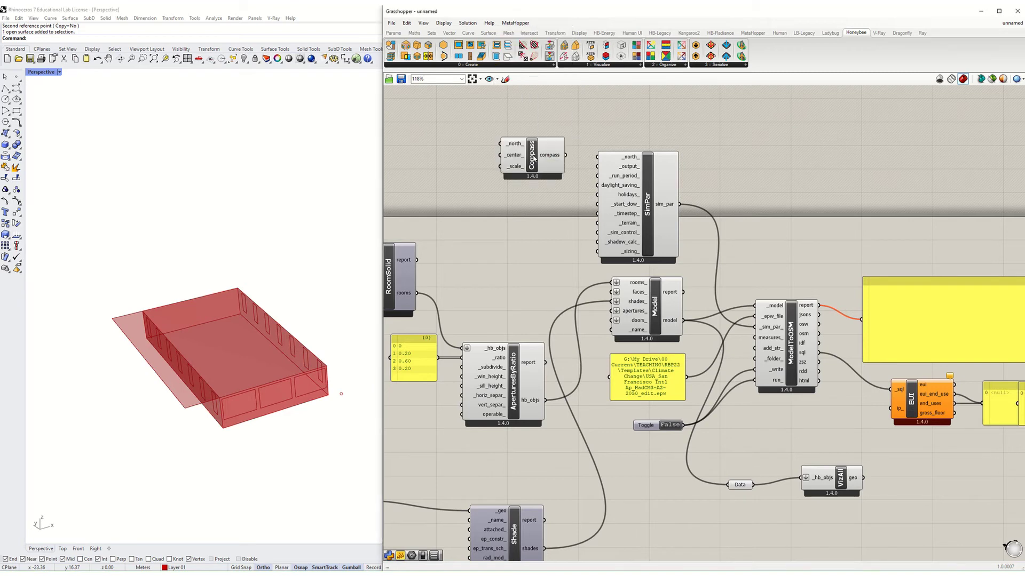
{"action": "left_click_drag", "start_coordinate": [529, 161], "coordinate": [530, 130]}
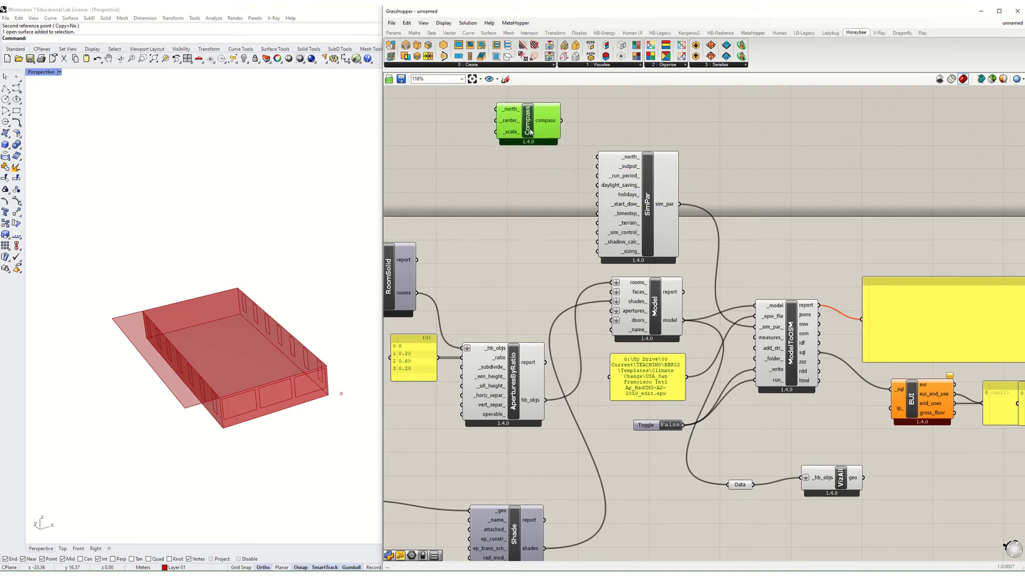
{"action": "right_click_drag", "start_coordinate": [476, 131], "coordinate": [501, 175]}
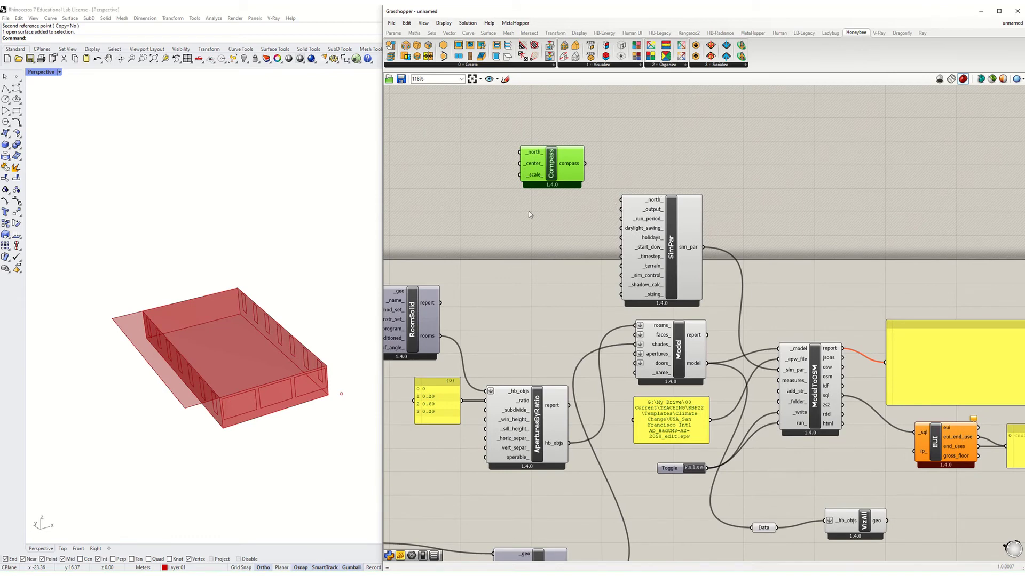
Step: Add a Pt parameter set from the Rhino point beside the room and wire it to Compass _center_
{"action": "double_click", "coordinate": [470, 180]}
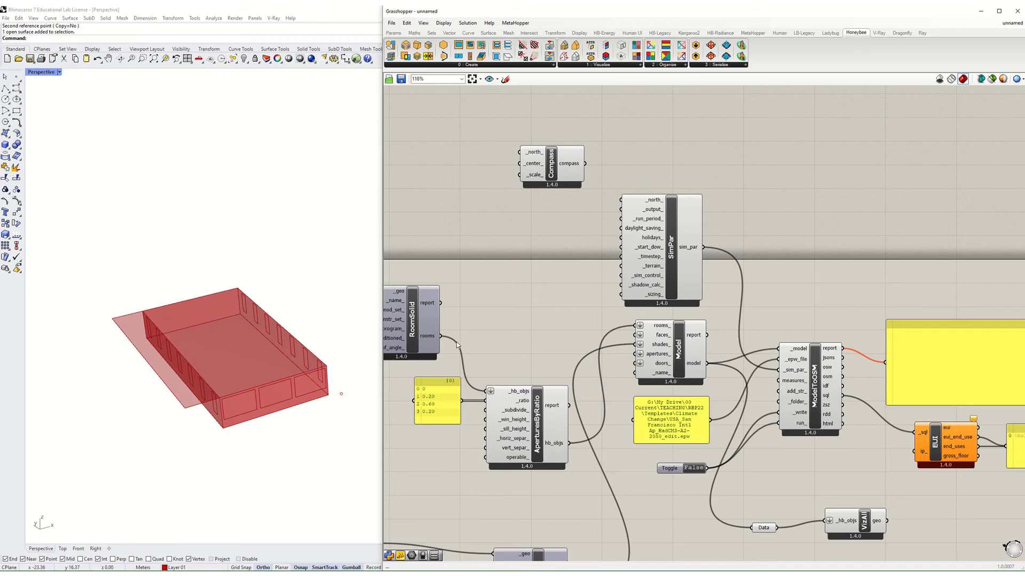
{"action": "left_click", "coordinate": [341, 394]}
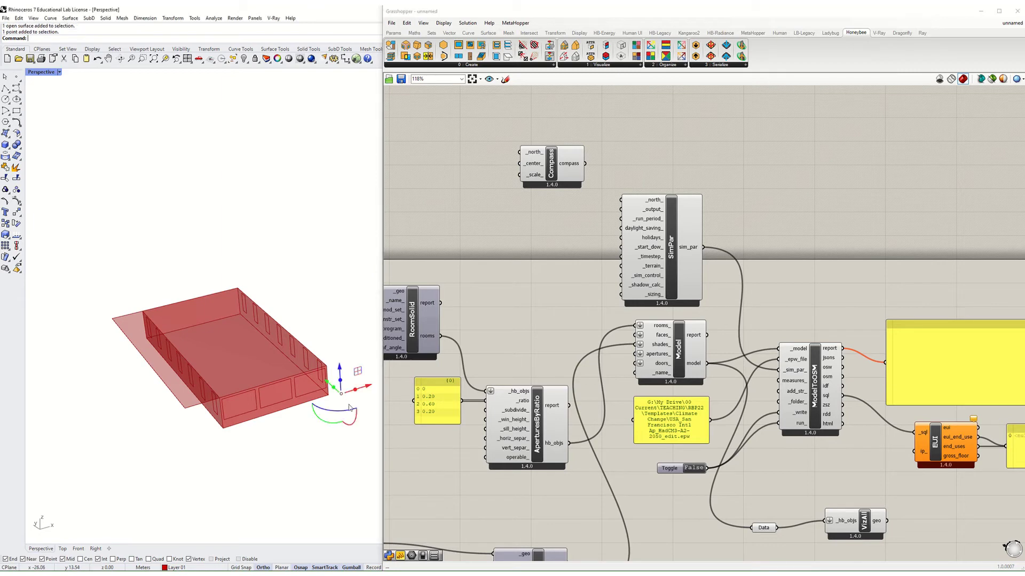
{"action": "double_click", "coordinate": [446, 159]}
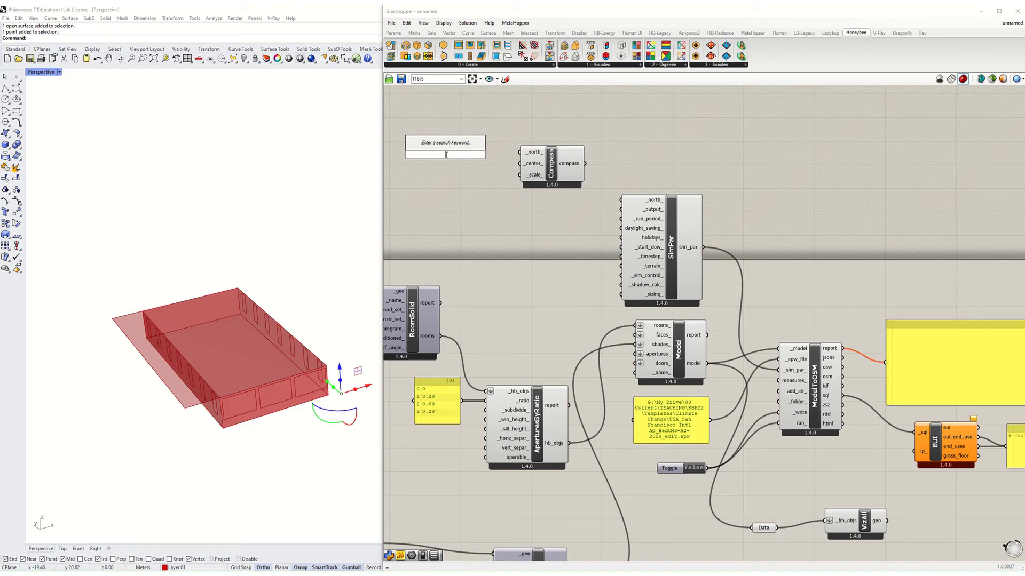
{"action": "type", "text": "point"}
{"action": "key", "text": "Return"}
{"action": "right_click", "coordinate": [446, 156]}
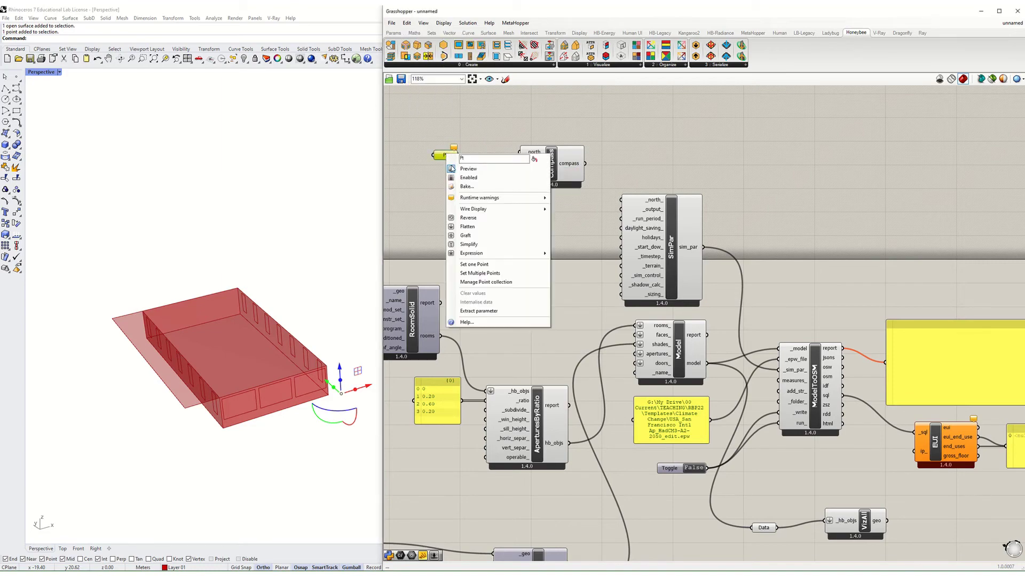
{"action": "left_click", "coordinate": [492, 266]}
{"action": "left_click_drag", "start_coordinate": [459, 156], "coordinate": [519, 164]}
{"action": "left_click_drag", "start_coordinate": [439, 156], "coordinate": [452, 160]}
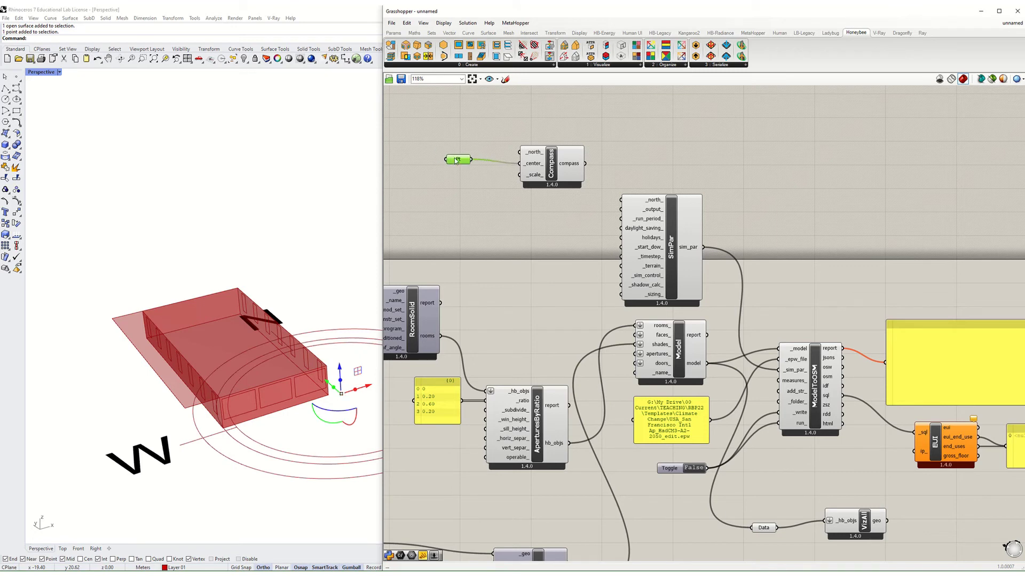
Step: Move the compass centre point along X in Rhino and orbit the view toward the compass
{"action": "scroll", "coordinate": [158, 355], "scroll_direction": "down", "scroll_amount": 3}
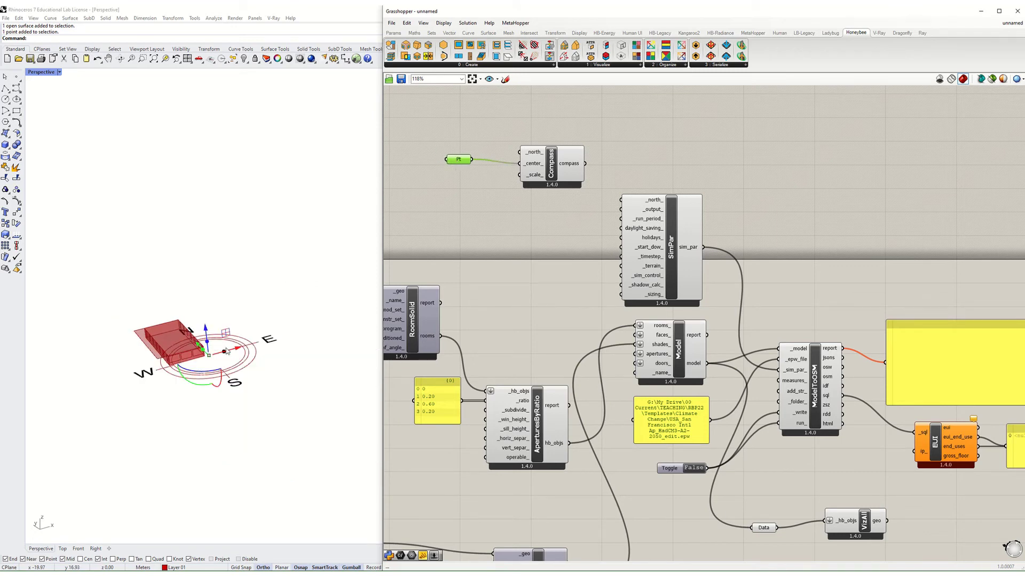
{"action": "left_click_drag", "start_coordinate": [233, 351], "coordinate": [270, 344]}
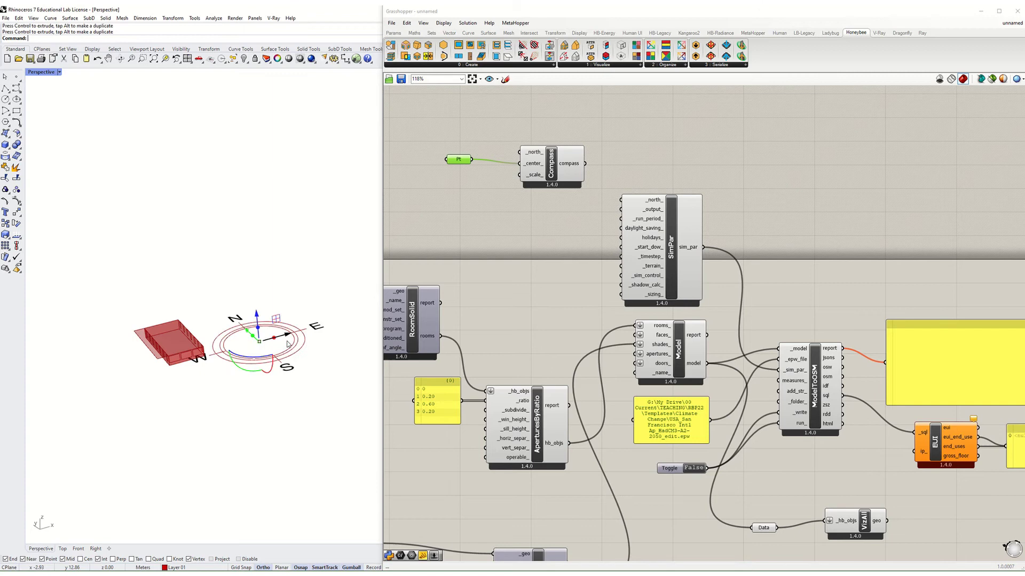
{"action": "right_click_drag", "start_coordinate": [269, 344], "coordinate": [267, 317]}
{"action": "key", "text": "Escape"}
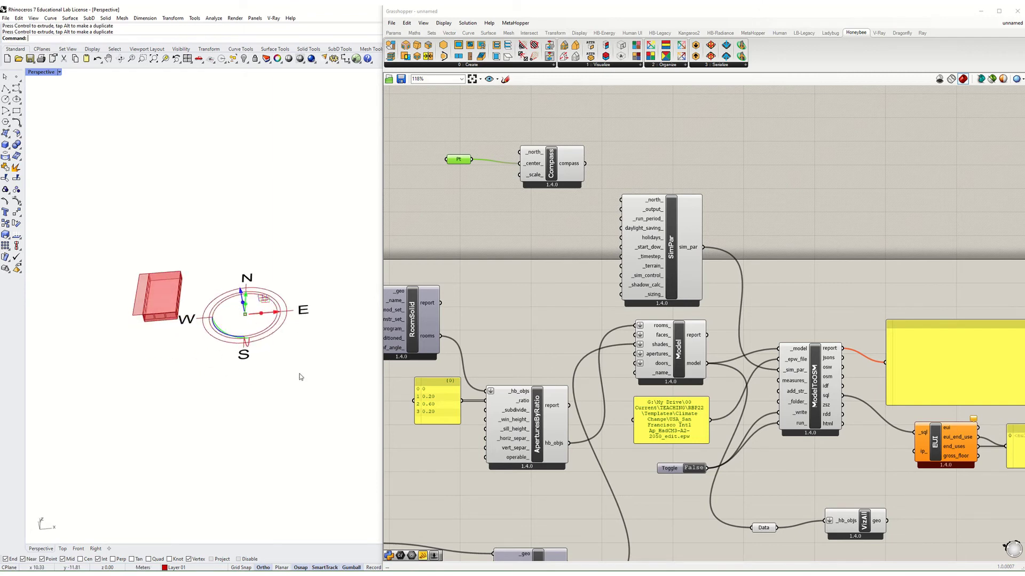
{"action": "right_click_drag", "start_coordinate": [205, 284], "coordinate": [191, 273]}
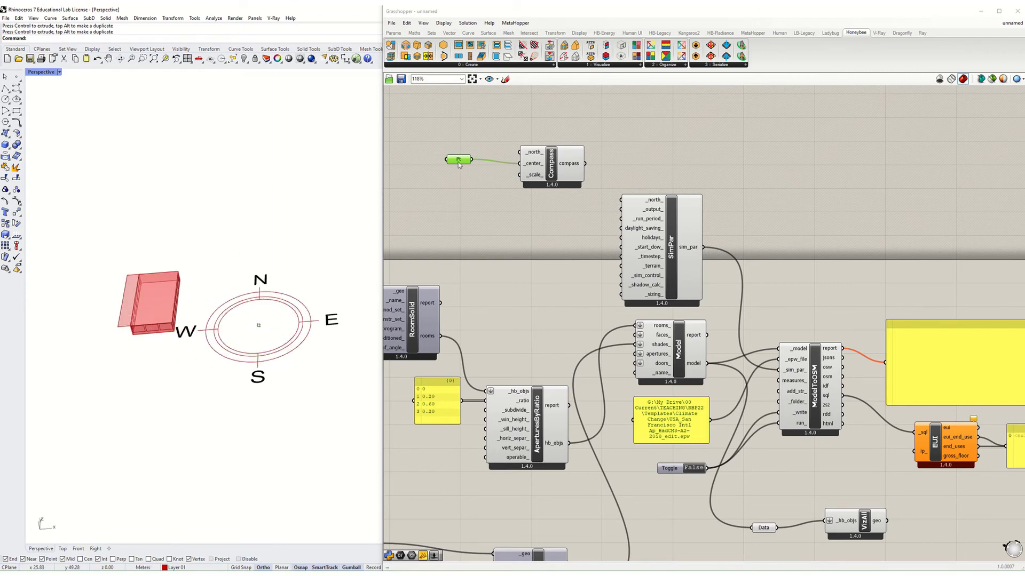
Step: Add a panel reading 20 and wire it into the Compass _north_ input
{"action": "double_click", "coordinate": [457, 142]}
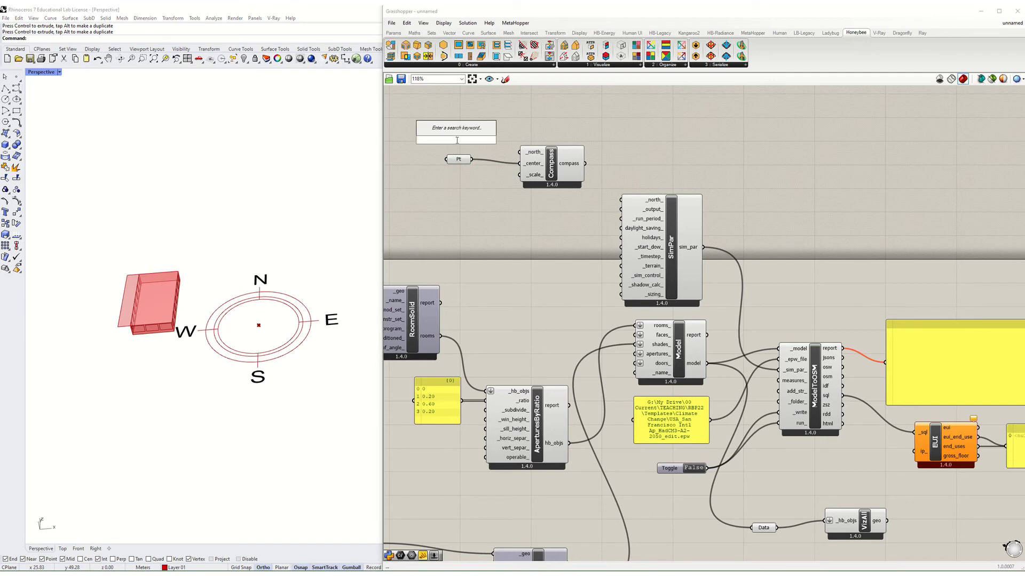
{"action": "type", "text": "panel"}
{"action": "key", "text": "Return"}
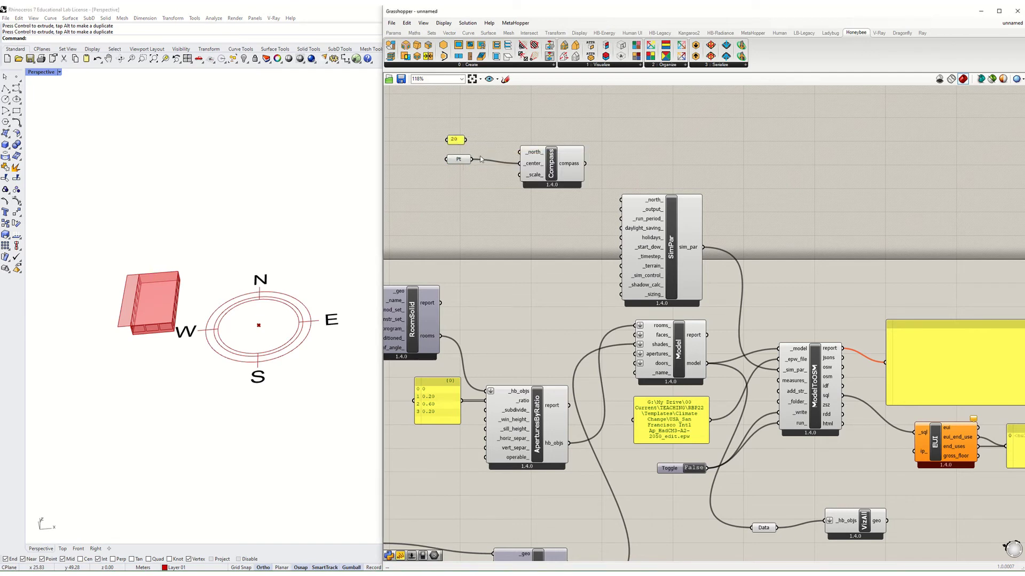
{"action": "left_click_drag", "start_coordinate": [472, 140], "coordinate": [519, 153]}
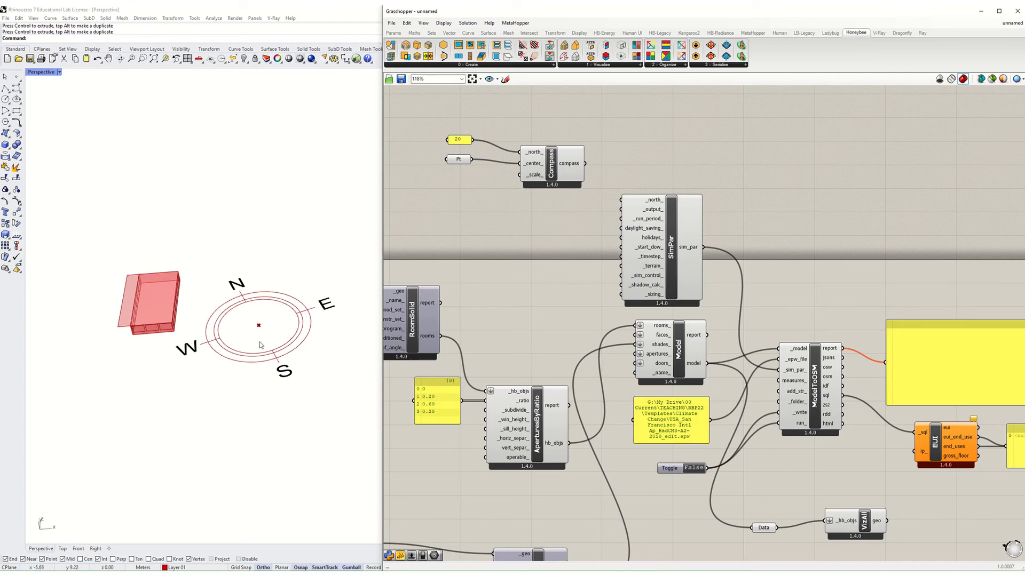
Step: Maximize Rhino's Top view to fill the viewport area
{"action": "double_click", "coordinate": [51, 72]}
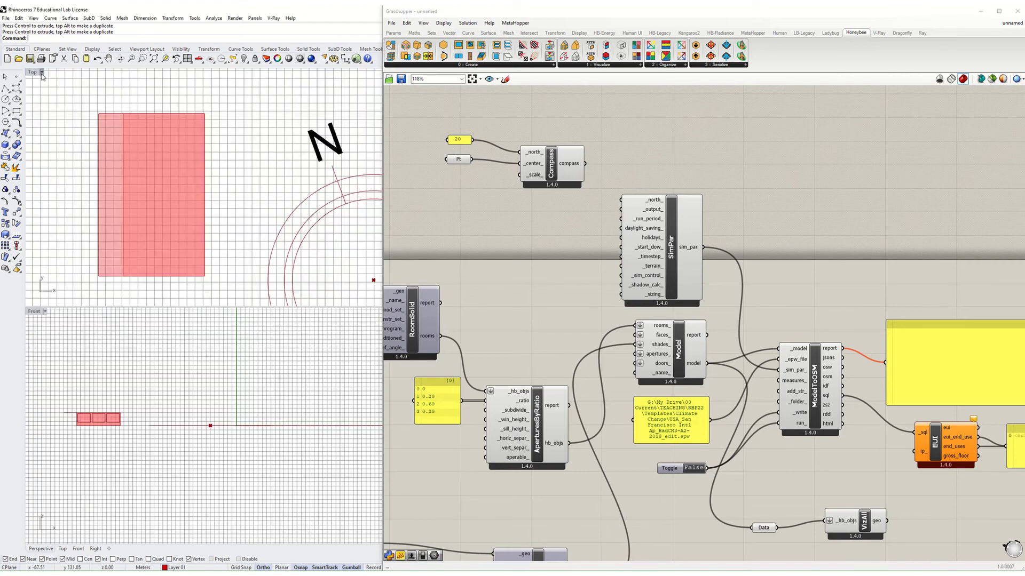
{"action": "left_click", "coordinate": [30, 72]}
{"action": "left_click", "coordinate": [49, 81]}
{"action": "scroll", "coordinate": [215, 253], "scroll_direction": "down", "scroll_amount": 5}
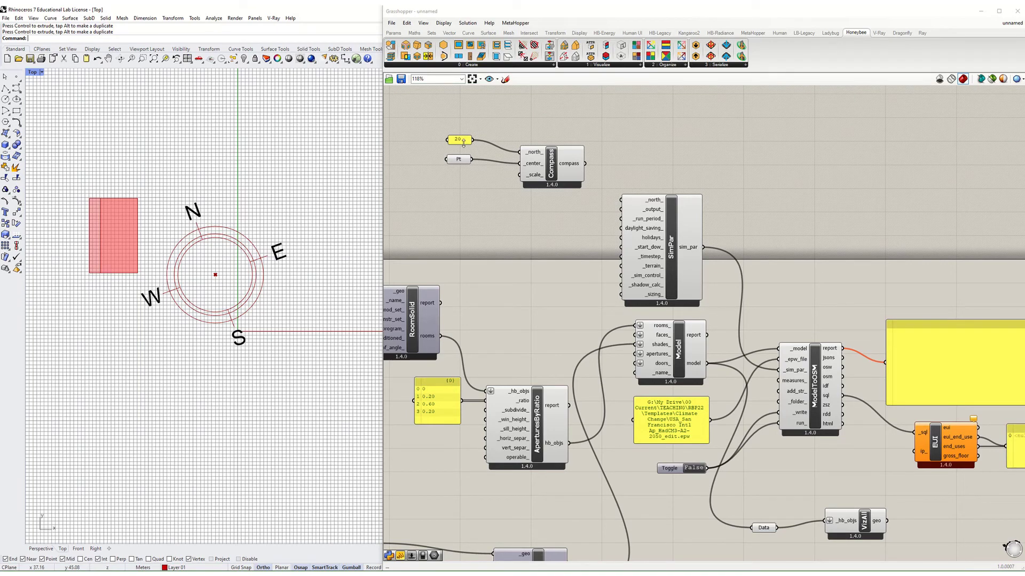
Step: Change the north panel value to -20 and move it below the Pt parameter
{"action": "double_click", "coordinate": [459, 140]}
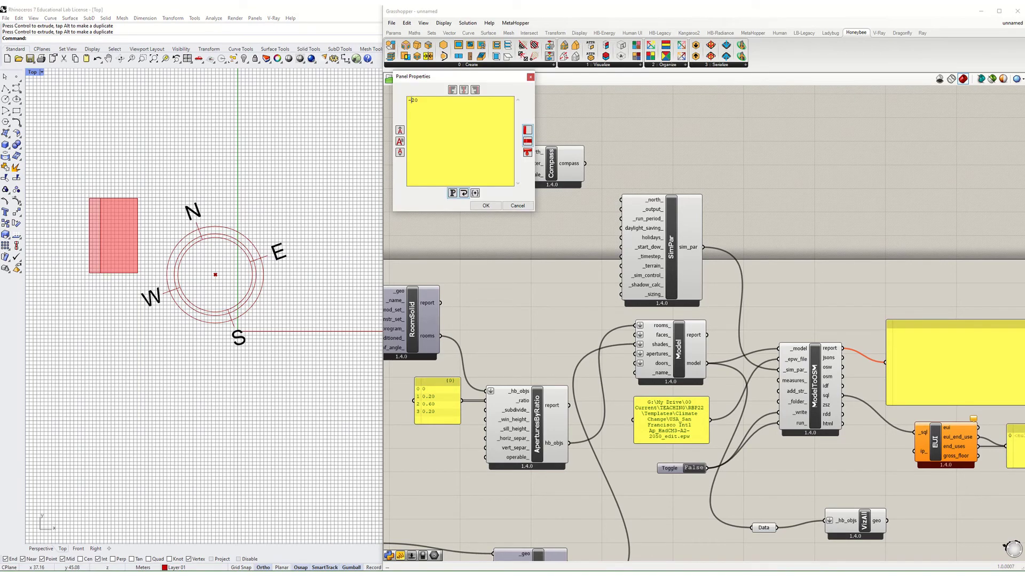
{"action": "left_click", "coordinate": [487, 206]}
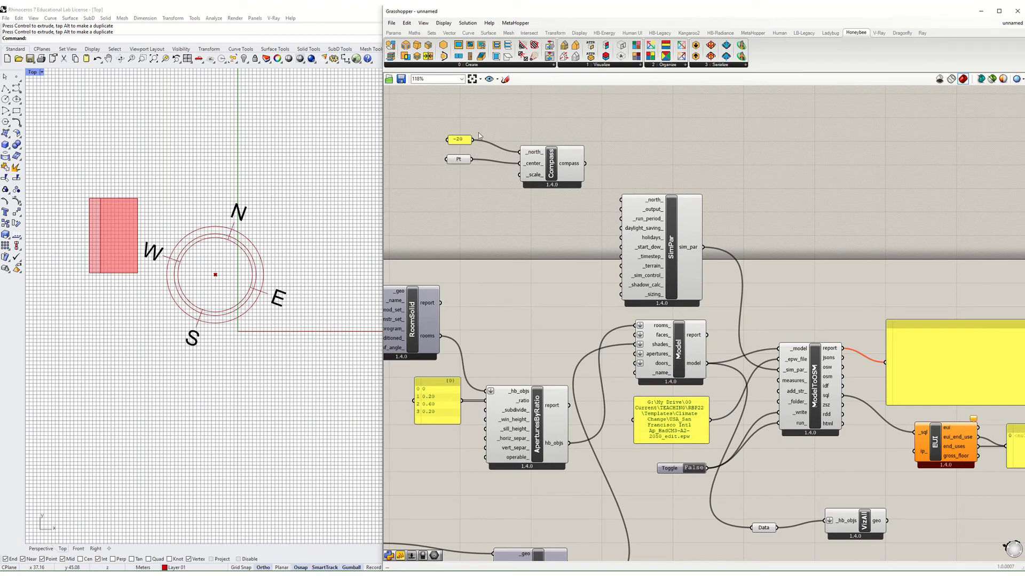
{"action": "left_click_drag", "start_coordinate": [460, 141], "coordinate": [621, 199]}
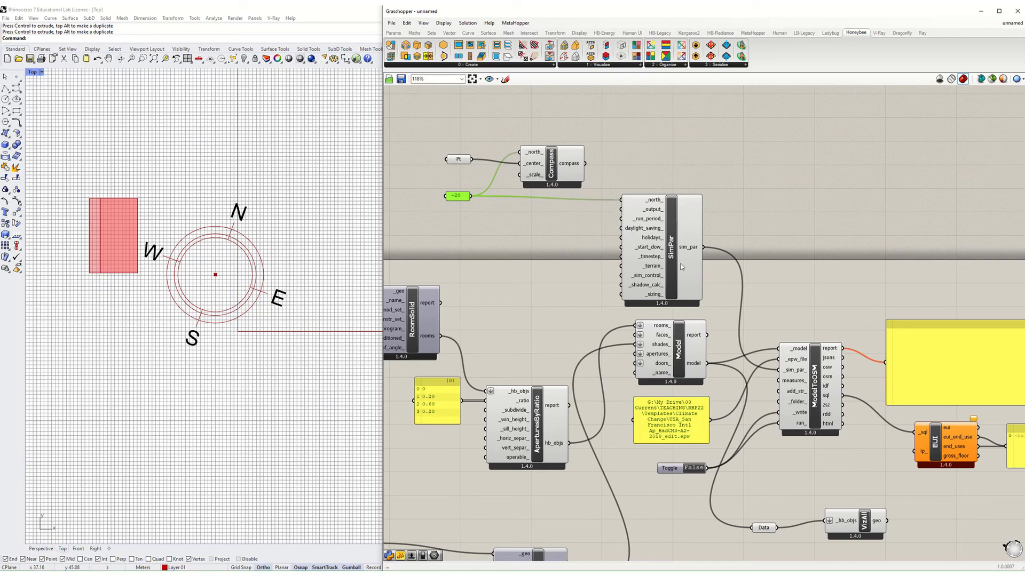
{"action": "left_click_drag", "start_coordinate": [458, 199], "coordinate": [457, 200]}
{"action": "left_click", "coordinate": [751, 184]}
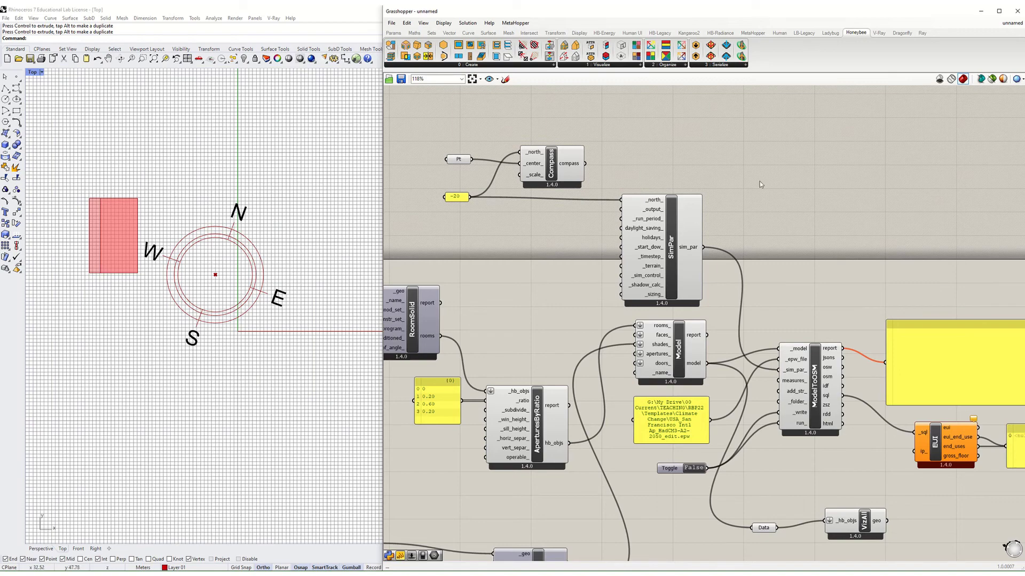
{"action": "scroll", "coordinate": [571, 177], "scroll_direction": "down", "scroll_amount": 3}
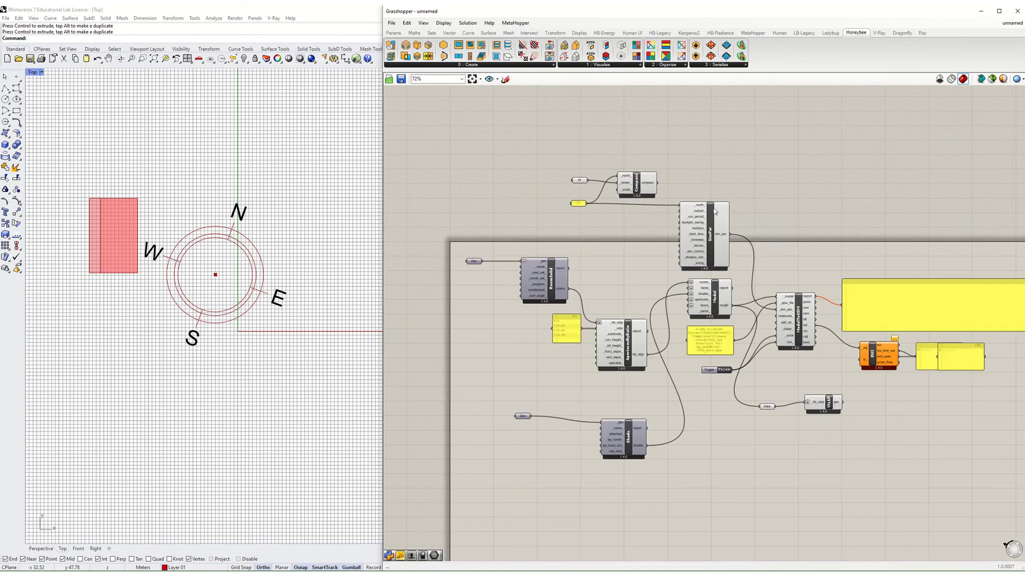
Step: Place an HB SkylightsByRatio component below AperturesByRatio
{"action": "scroll", "coordinate": [600, 360], "scroll_direction": "up", "scroll_amount": 3}
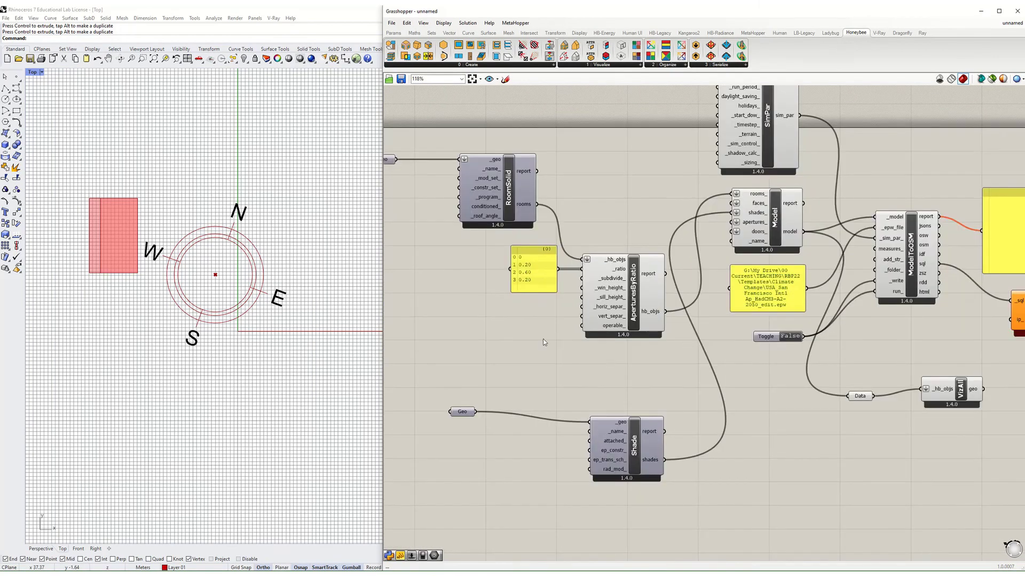
{"action": "mouse_move", "coordinate": [542, 338]}
{"action": "right_mouse_down"}
{"action": "mouse_move", "coordinate": [595, 353]}
{"action": "mouse_move", "coordinate": [543, 350]}
{"action": "right_mouse_up"}
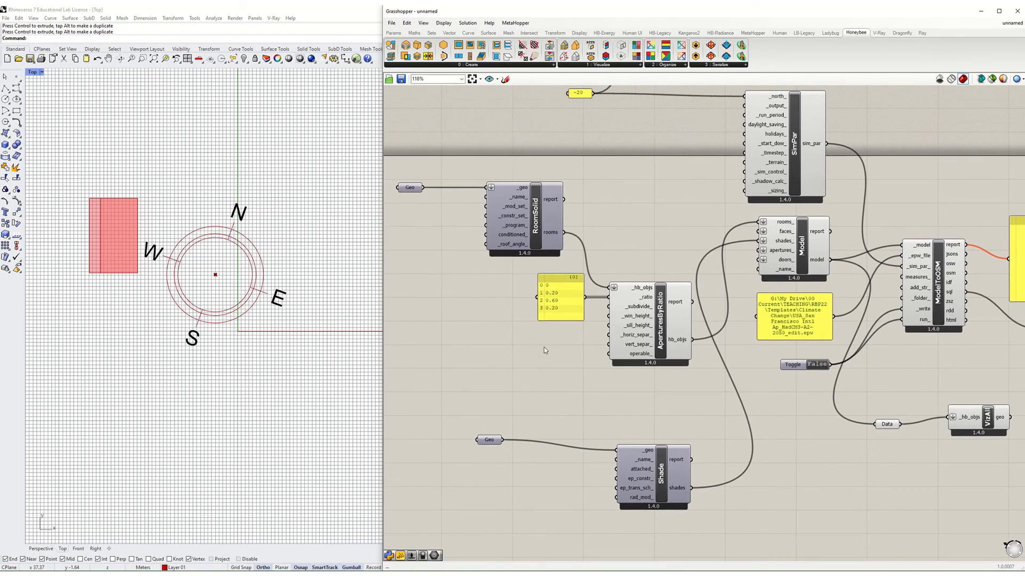
{"action": "left_click", "coordinate": [469, 65]}
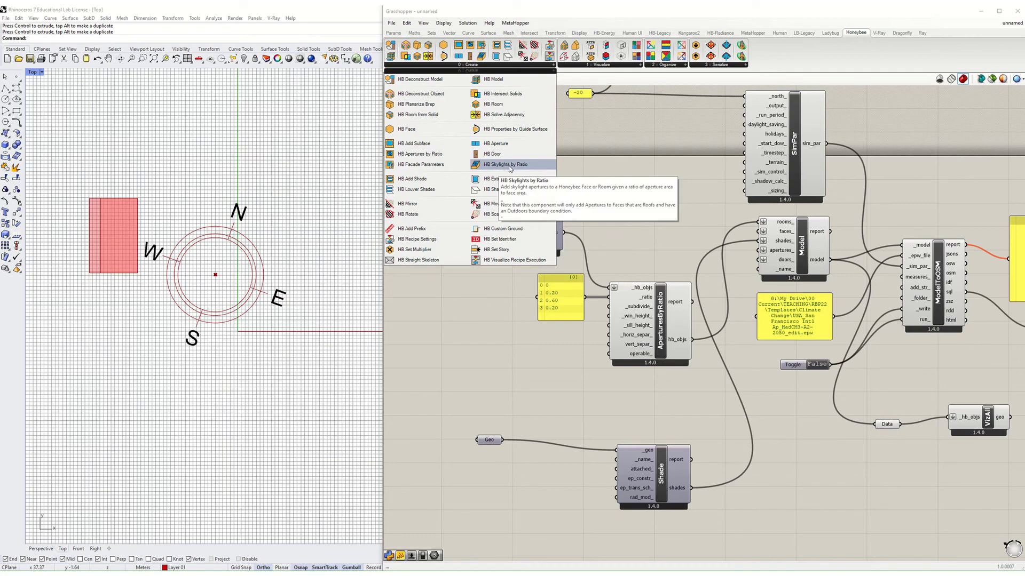
{"action": "left_click_drag", "start_coordinate": [512, 169], "coordinate": [671, 395]}
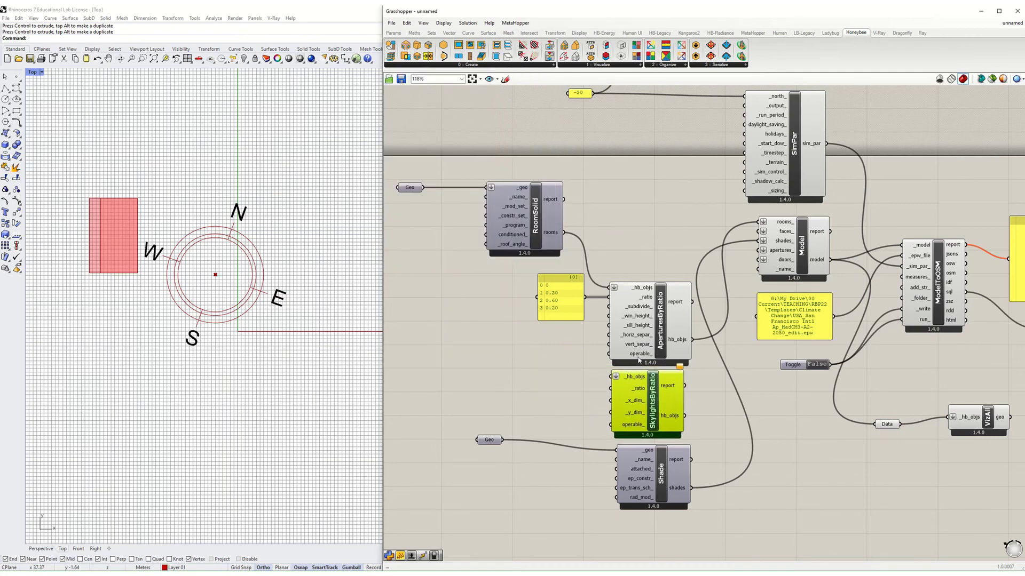
Step: Move Geo and Shade lower and connect AperturesByRatio hb_objs to SkylightsByRatio _hb_objs
{"action": "right_click_drag", "start_coordinate": [703, 532], "coordinate": [713, 474]}
{"action": "left_click_drag", "start_coordinate": [712, 475], "coordinate": [406, 379]}
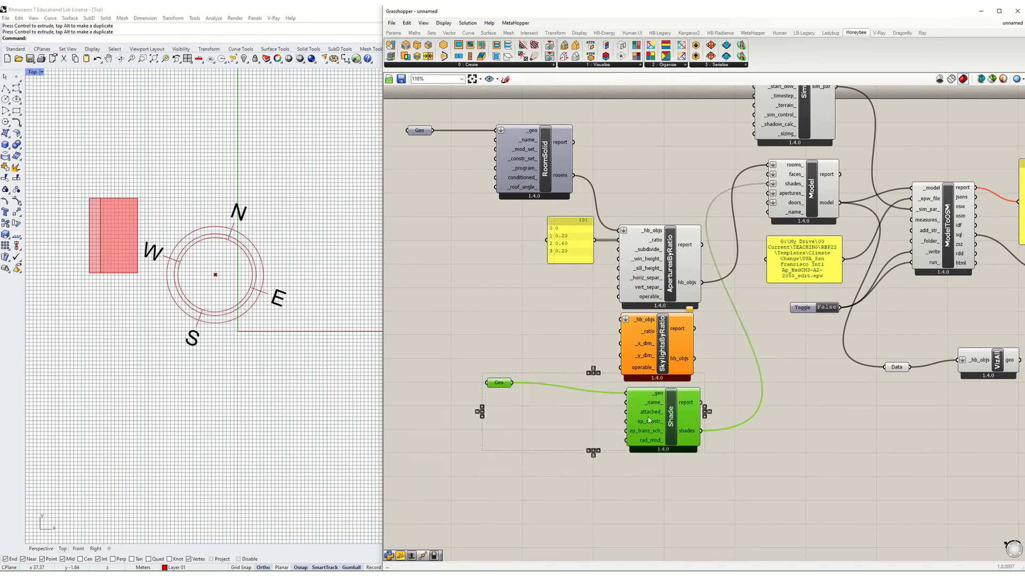
{"action": "left_click_drag", "start_coordinate": [664, 408], "coordinate": [664, 534]}
{"action": "left_click_drag", "start_coordinate": [648, 336], "coordinate": [766, 372]}
{"action": "left_click_drag", "start_coordinate": [702, 283], "coordinate": [769, 165]}
Step: Create a panel reading 0.03 beside SkylightsByRatio
{"action": "right_click_drag", "start_coordinate": [694, 323], "coordinate": [668, 315]}
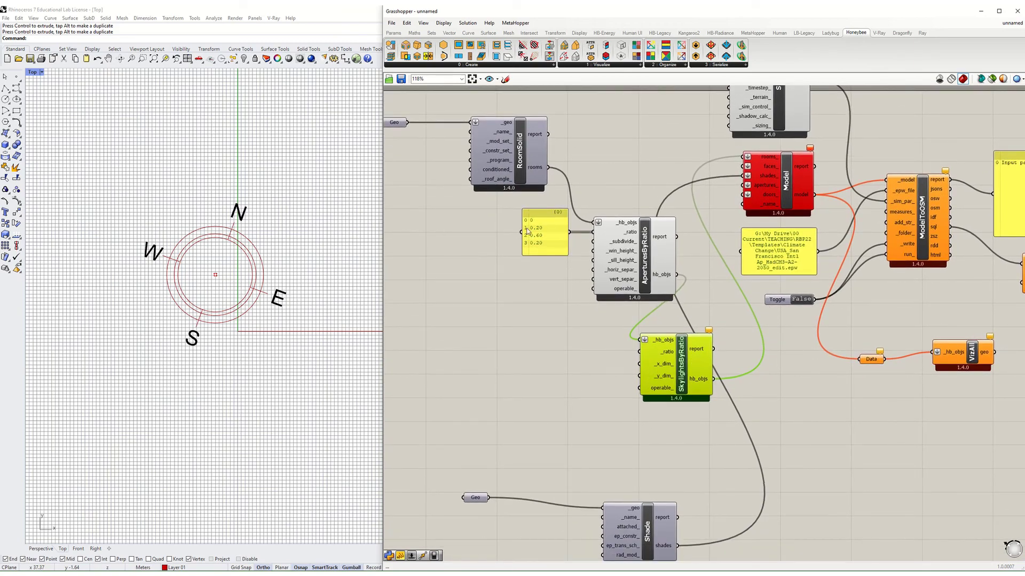
{"action": "double_click", "coordinate": [567, 349]}
{"action": "type", "text": "Panel"}
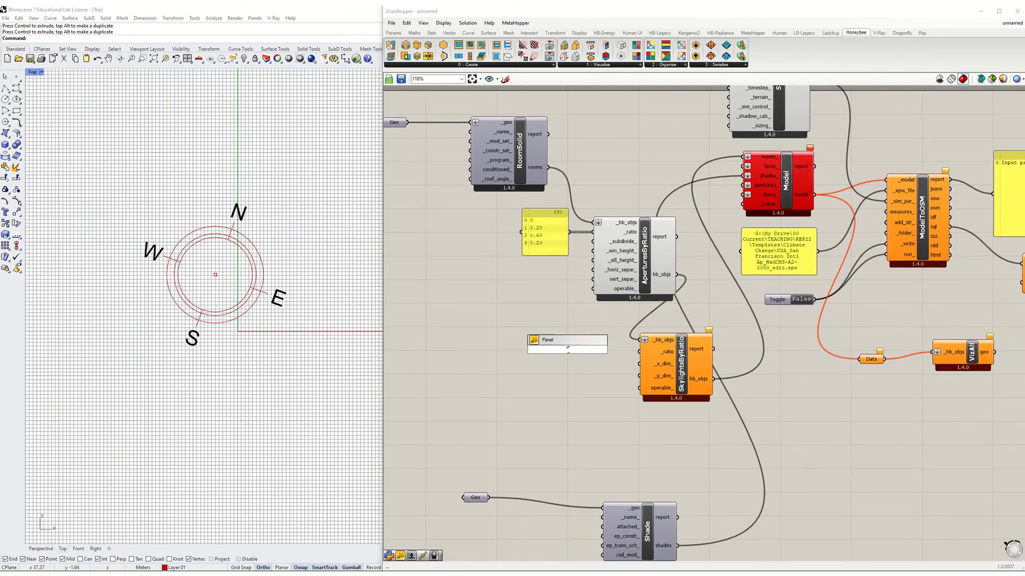
{"action": "type", "text": ".03"}
{"action": "key", "text": "Return"}
Step: Connect the 0.03 panel to SkylightsByRatio's _ratio input
{"action": "left_click_drag", "start_coordinate": [579, 349], "coordinate": [638, 351]}
{"action": "left_click_drag", "start_coordinate": [569, 352], "coordinate": [591, 355]}
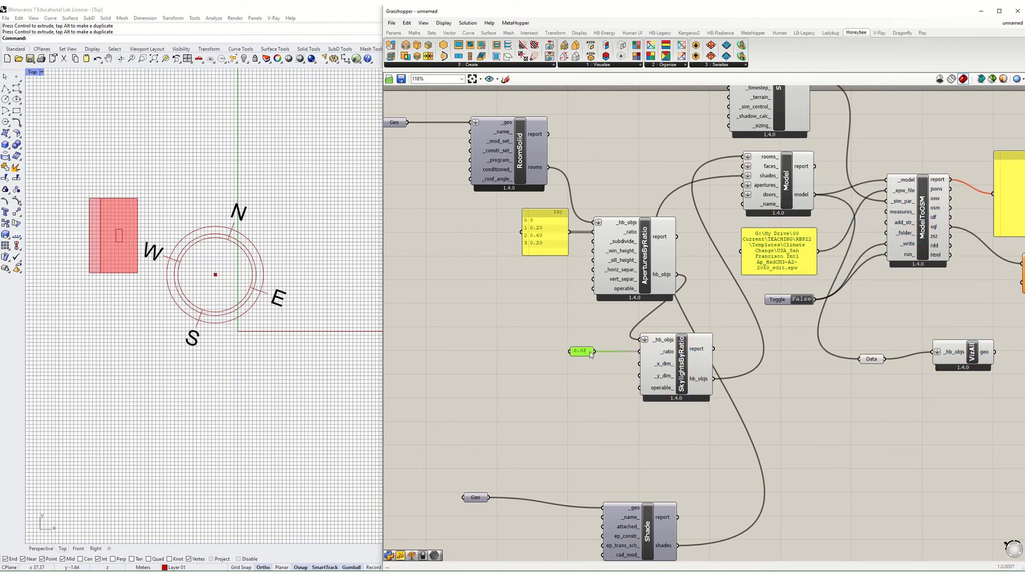
{"action": "scroll", "coordinate": [128, 252], "scroll_direction": "up", "scroll_amount": 5}
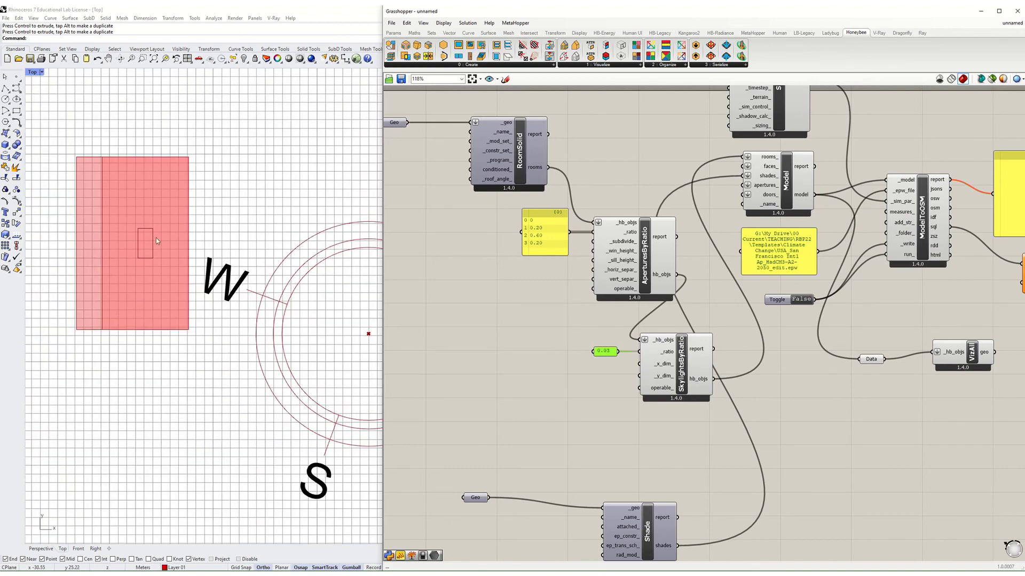
{"action": "left_click", "coordinate": [820, 400]}
Step: Highlight the model via VizAll and orbit Rhino's maximized Perspective view to show the roof skylight
{"action": "right_click_drag", "start_coordinate": [946, 383], "coordinate": [832, 367]}
{"action": "left_click", "coordinate": [867, 340]}
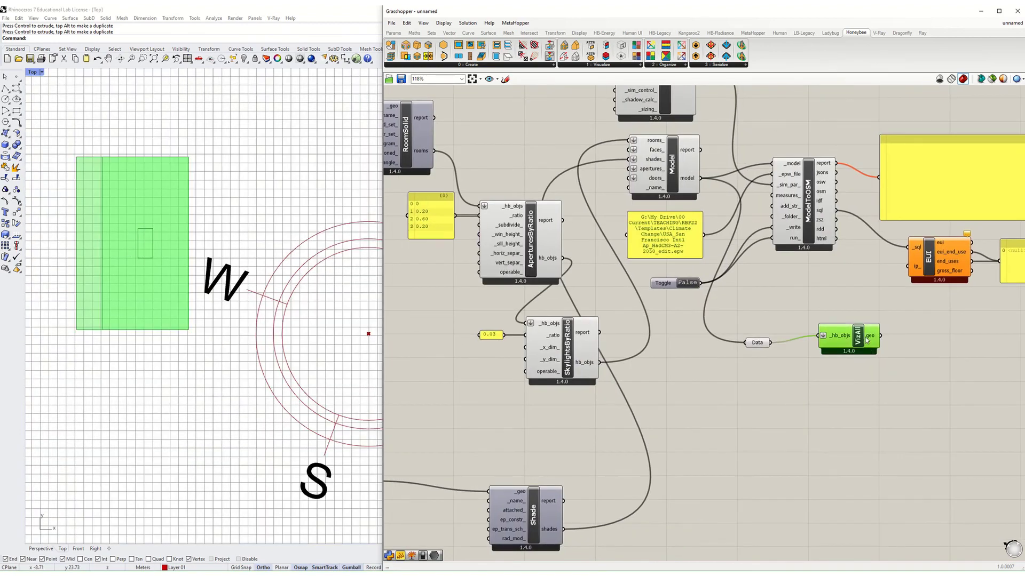
{"action": "double_click", "coordinate": [33, 73]}
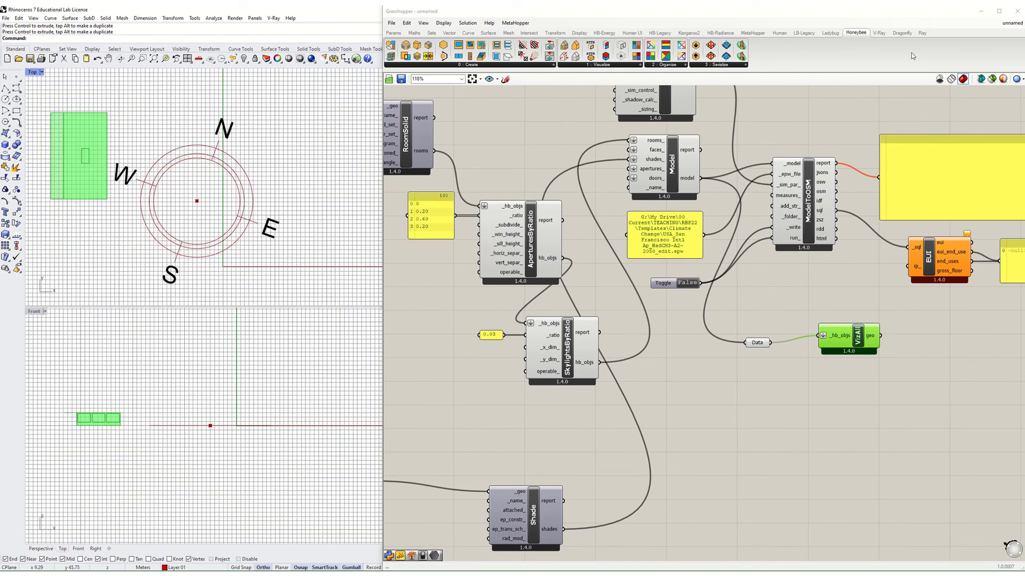
{"action": "left_click", "coordinate": [981, 10]}
{"action": "double_click", "coordinate": [464, 72]}
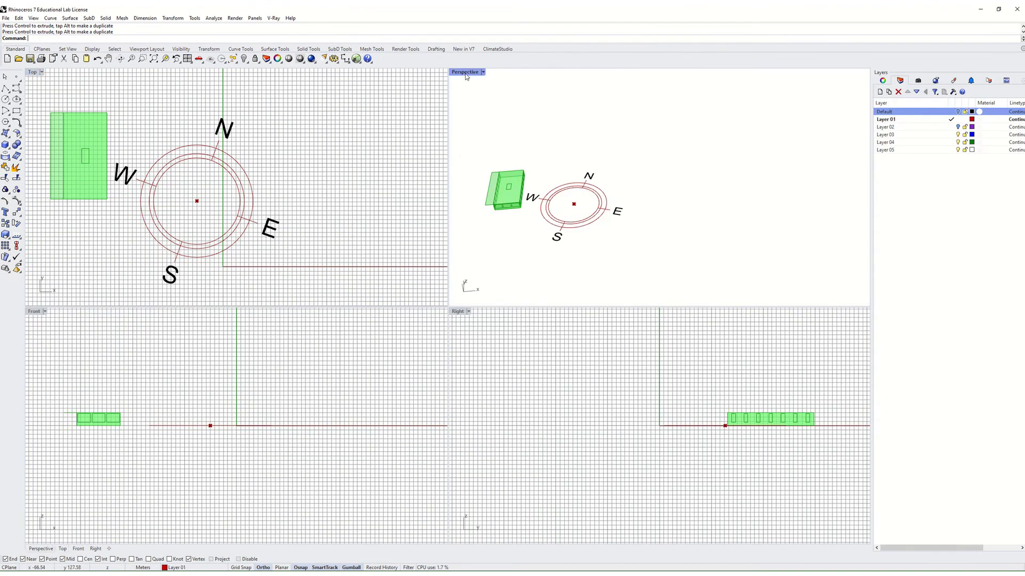
{"action": "right_click_drag", "start_coordinate": [143, 304], "coordinate": [300, 309]}
{"action": "scroll", "coordinate": [308, 315], "scroll_direction": "up", "scroll_amount": 5}
{"action": "scroll", "coordinate": [251, 327], "scroll_direction": "down", "scroll_amount": 5}
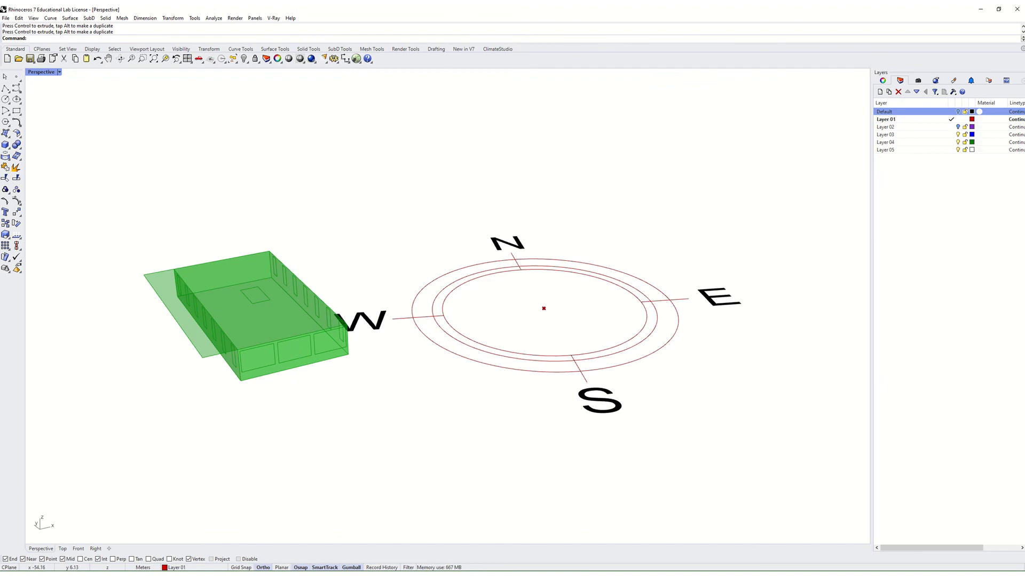
Step: Return to Grasshopper and deselect VizAll so the model preview turns red again
{"action": "key", "text": "alt+Tab"}
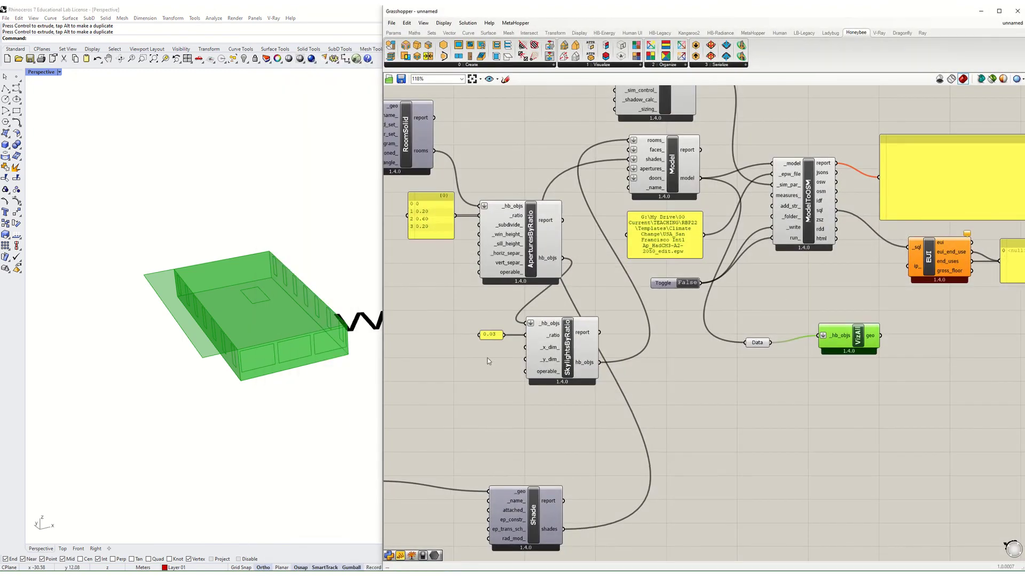
{"action": "left_click", "coordinate": [693, 408]}
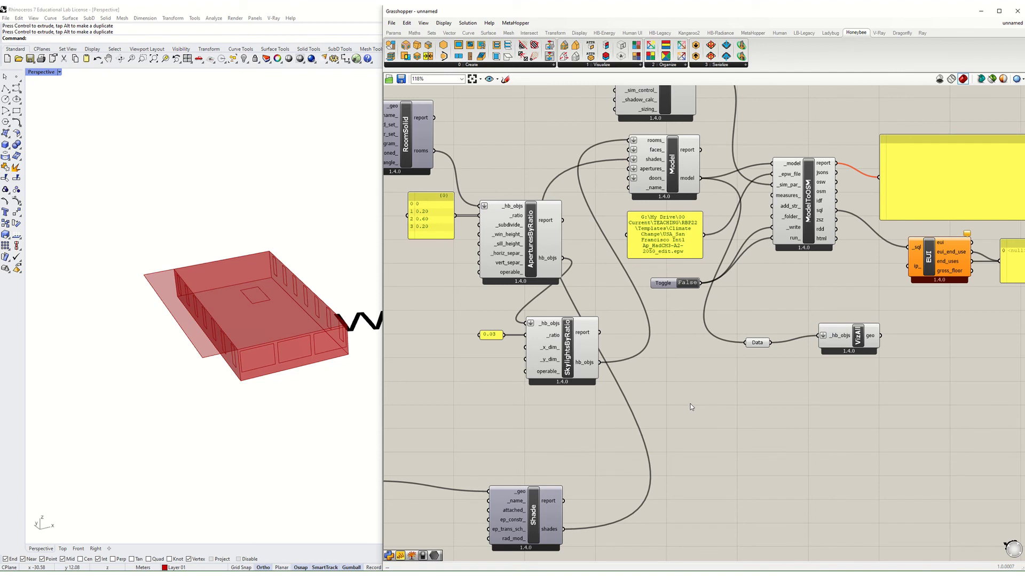